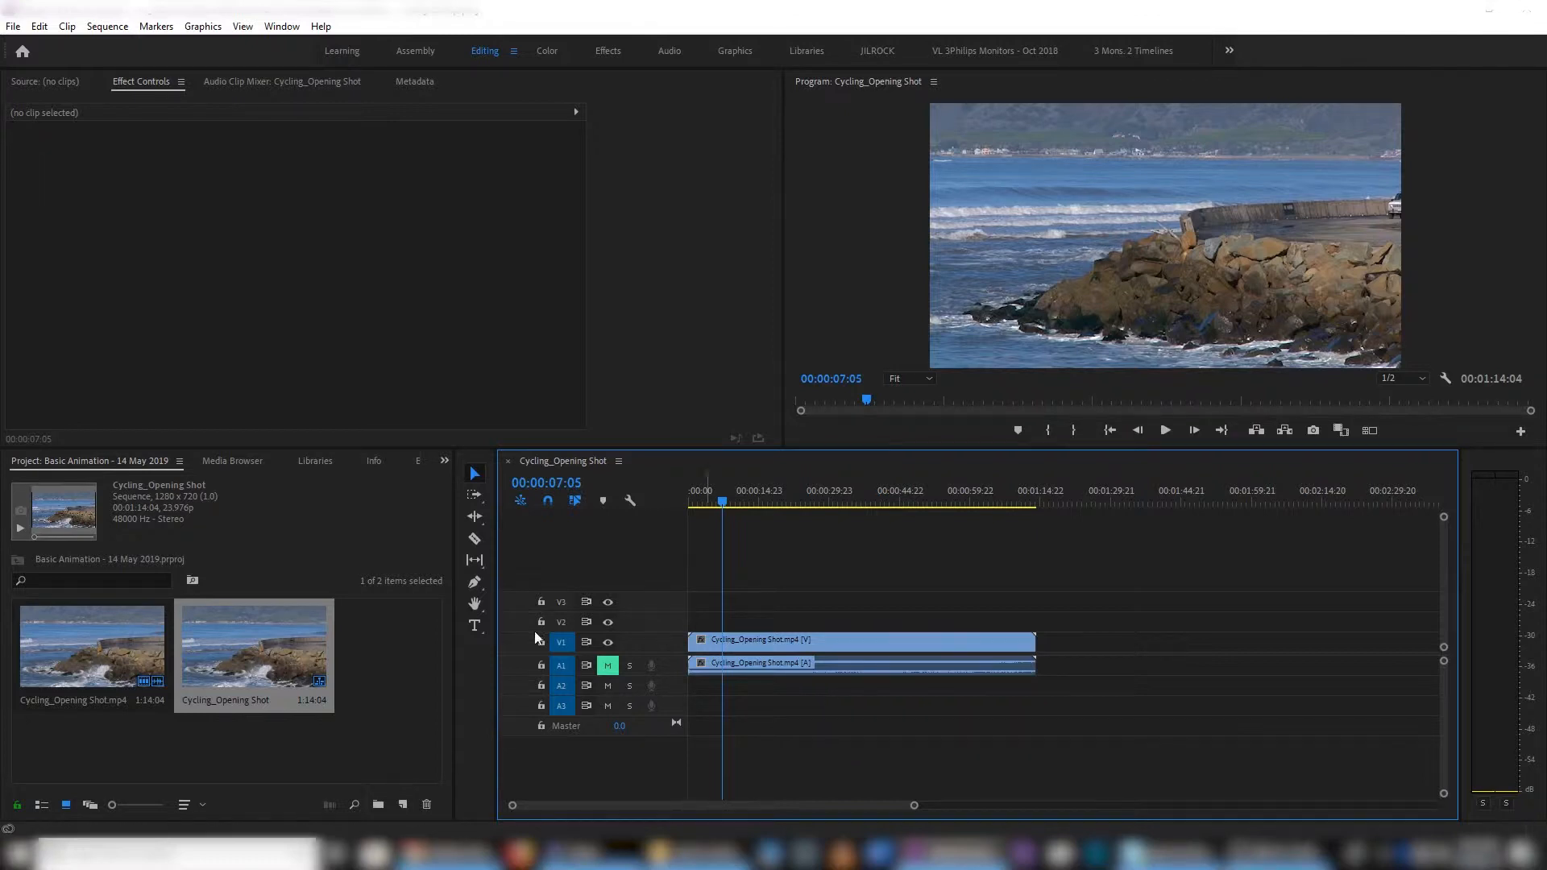
# - Add the title text "Cycling" over the shot at 00:00:07:05 and extend its graphic clip to more than double its length
pyautogui.click(475, 625)
pyautogui.click(987, 316)
pyautogui.write('Cycling')
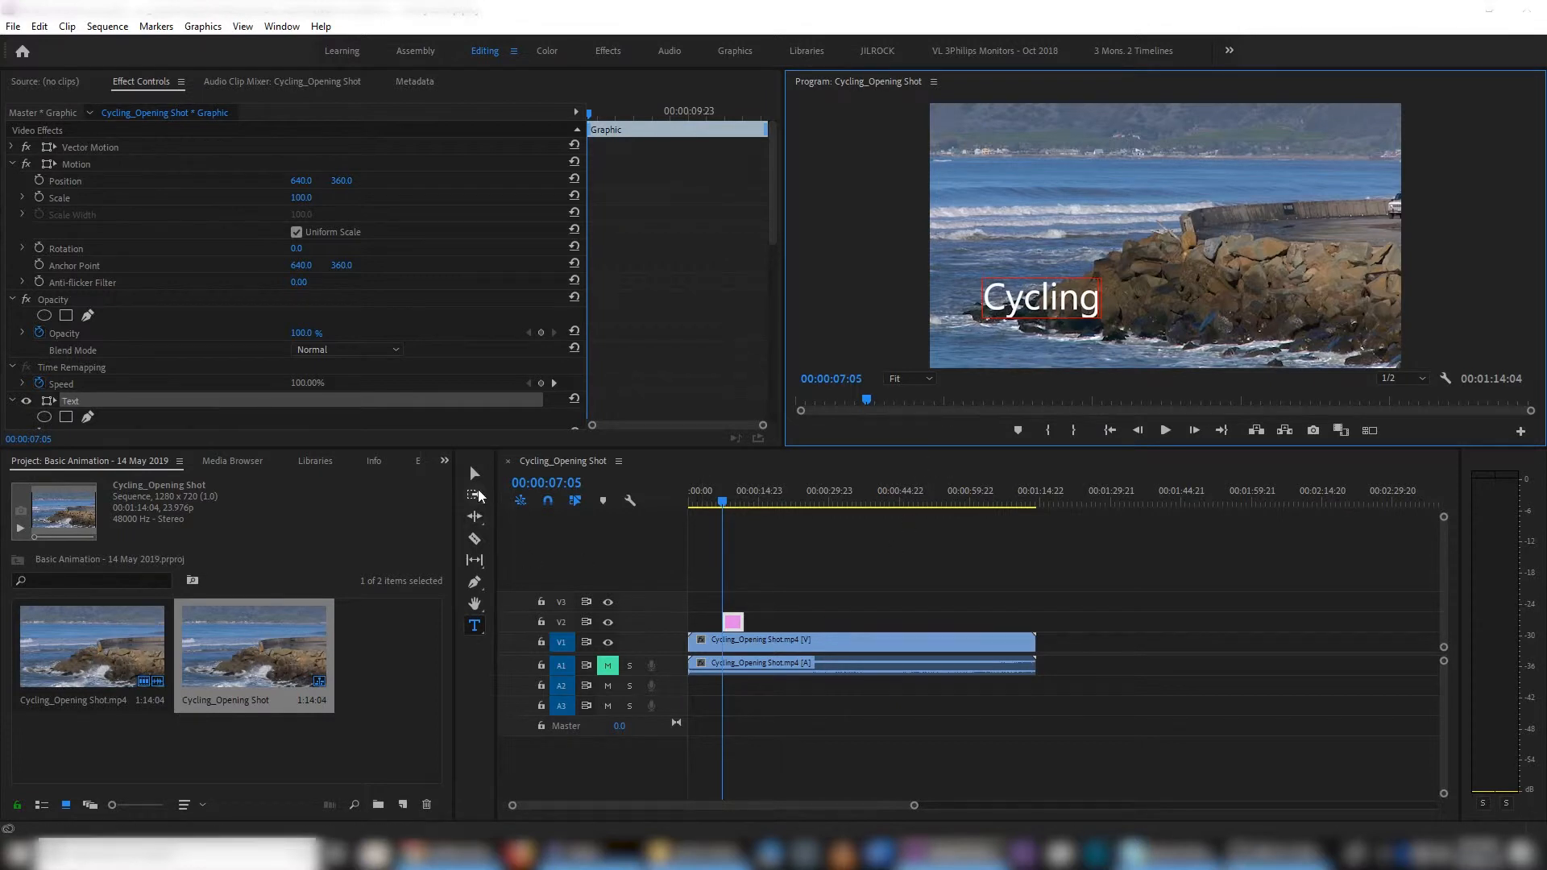
pyautogui.click(476, 477)
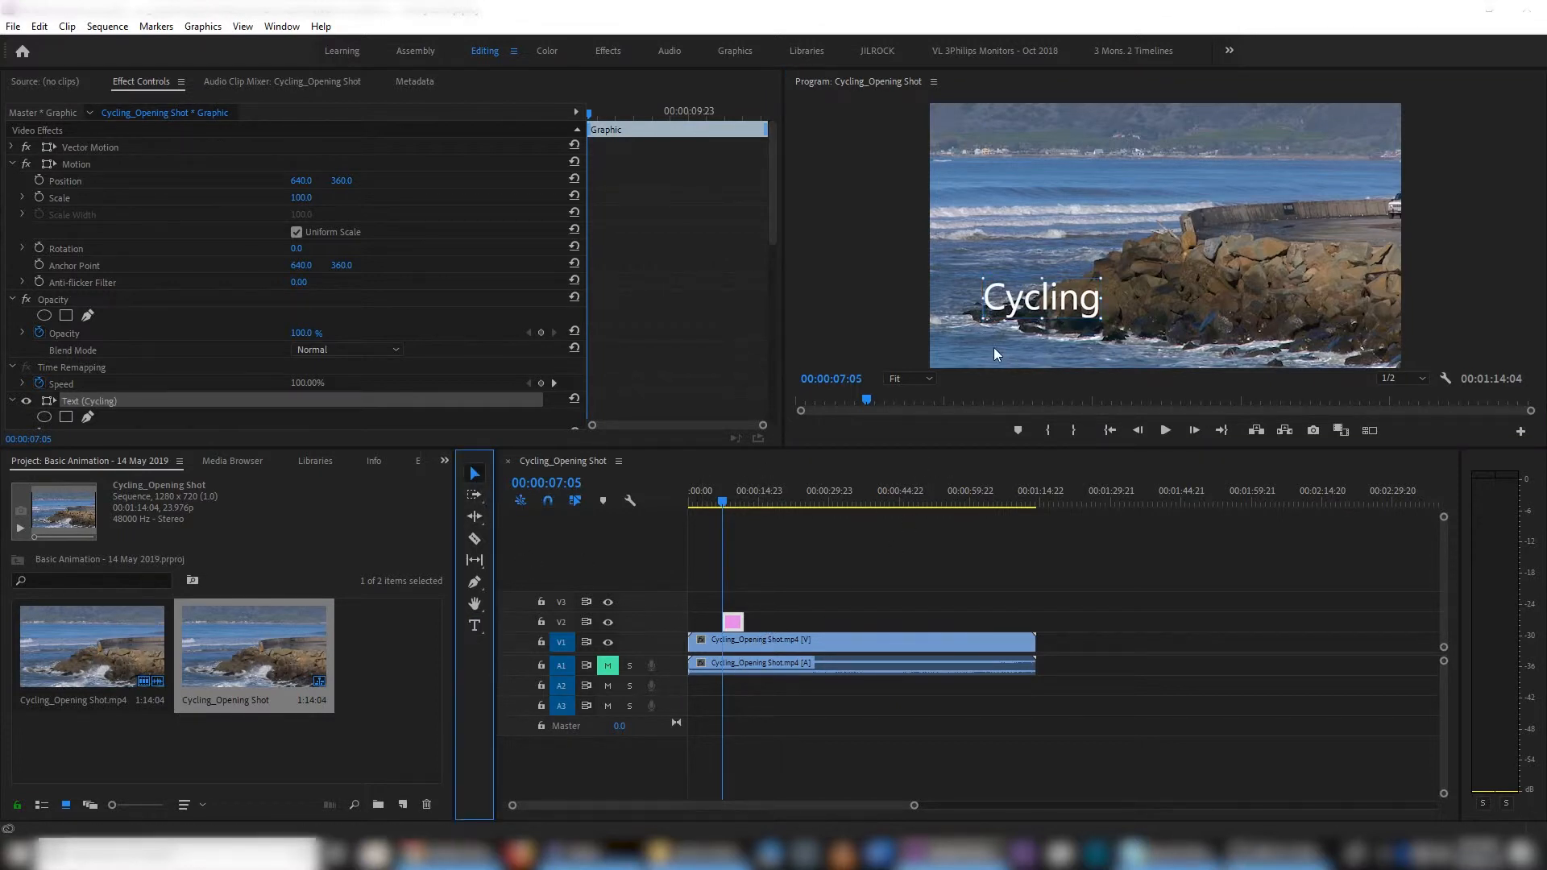
pyautogui.moveTo(743, 622); pyautogui.dragTo(772, 623)
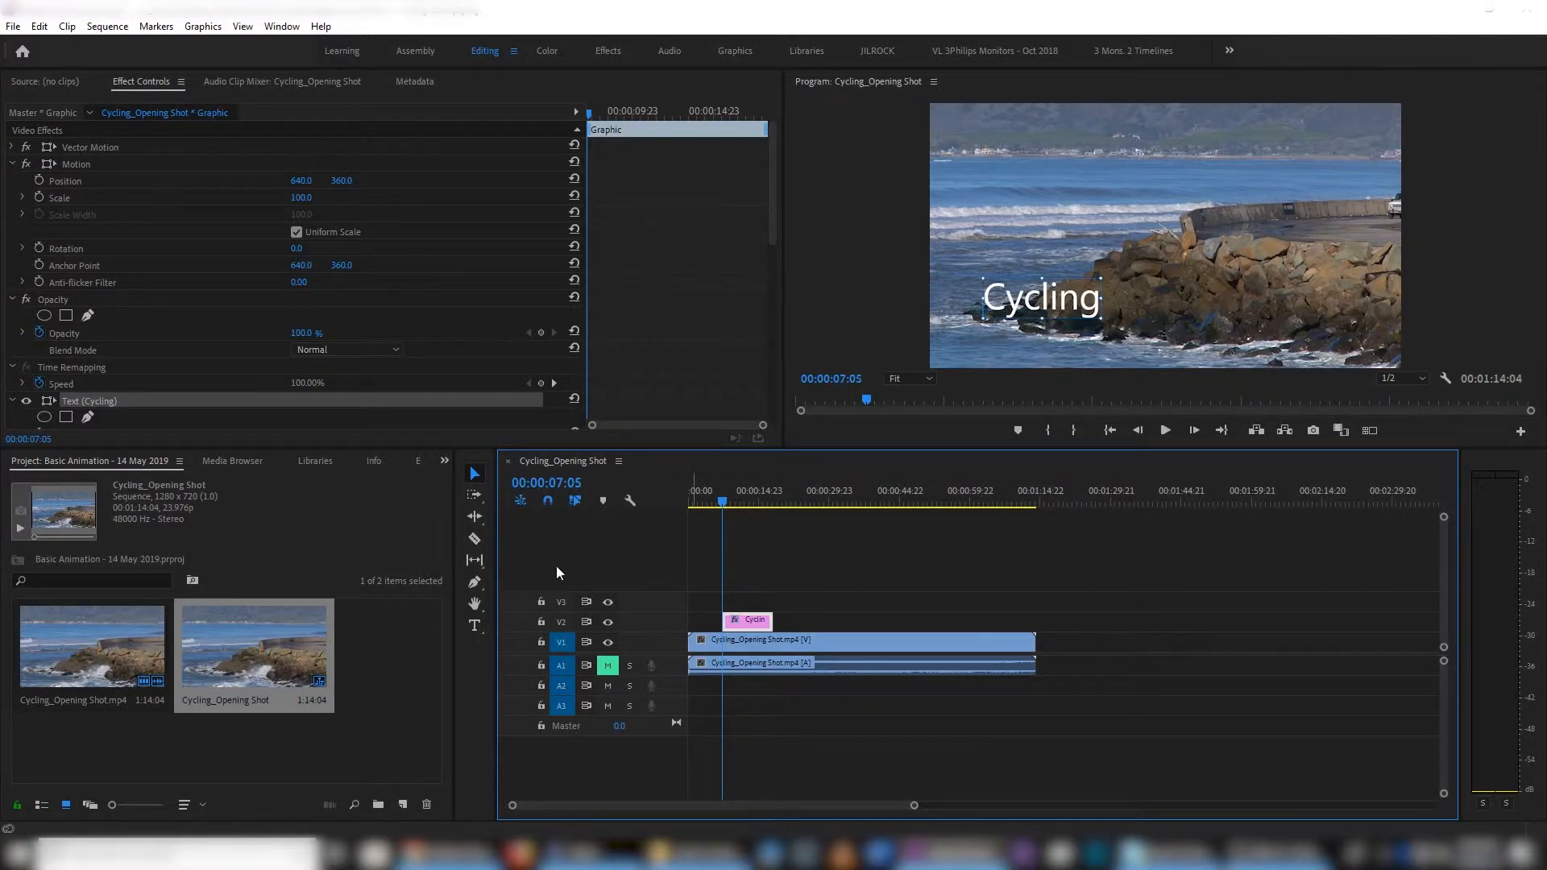
# - Look over the available shape tools, then reposition the "Cycling" text near the centre of the frame
pyautogui.click(479, 585)
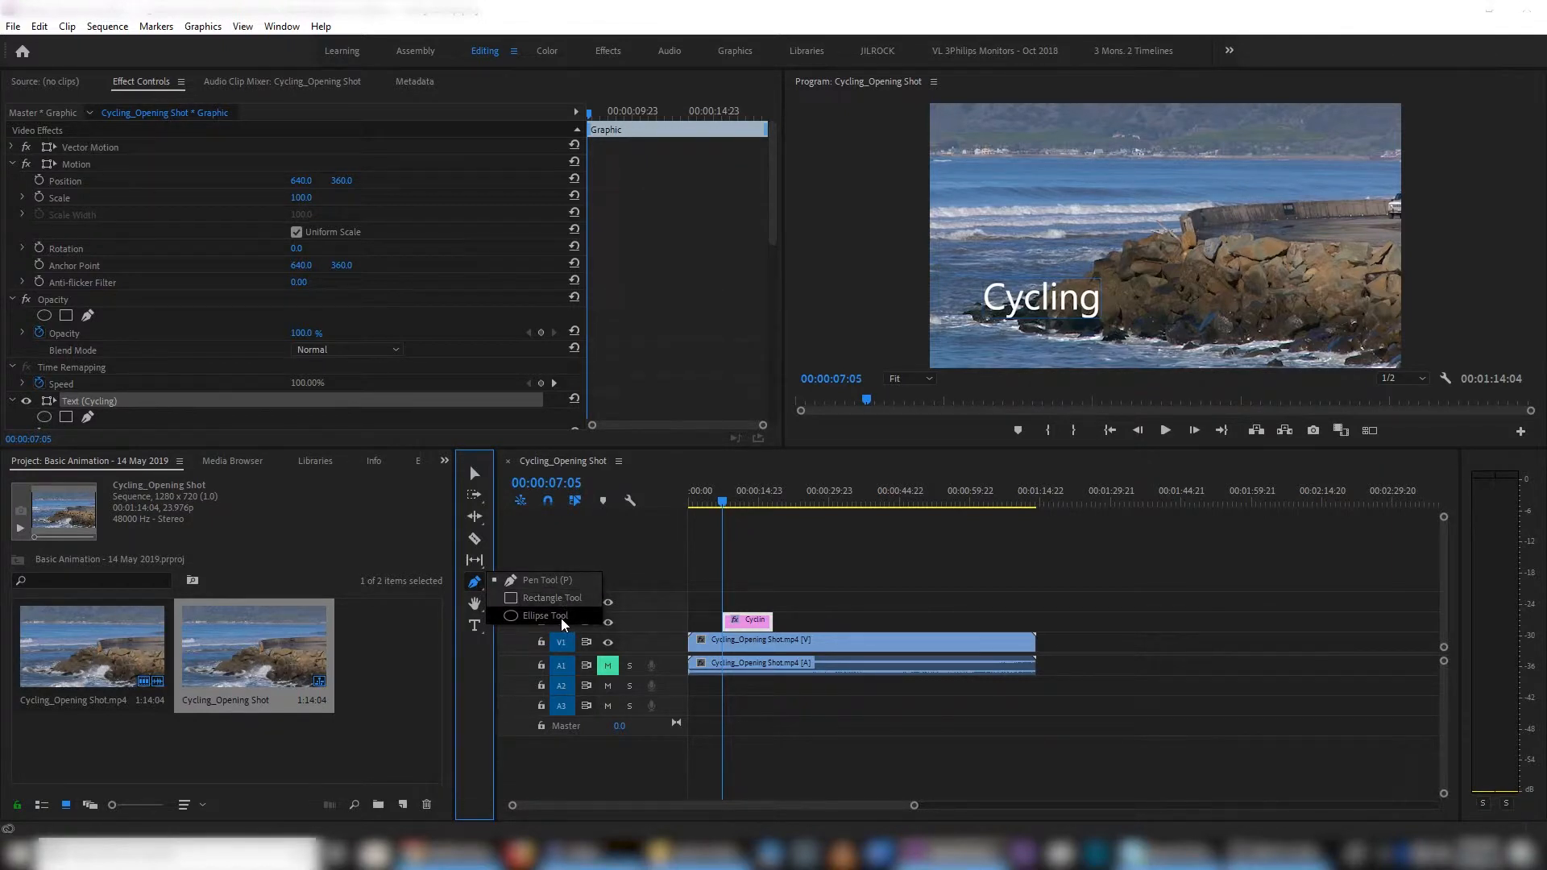
pyautogui.click(476, 586)
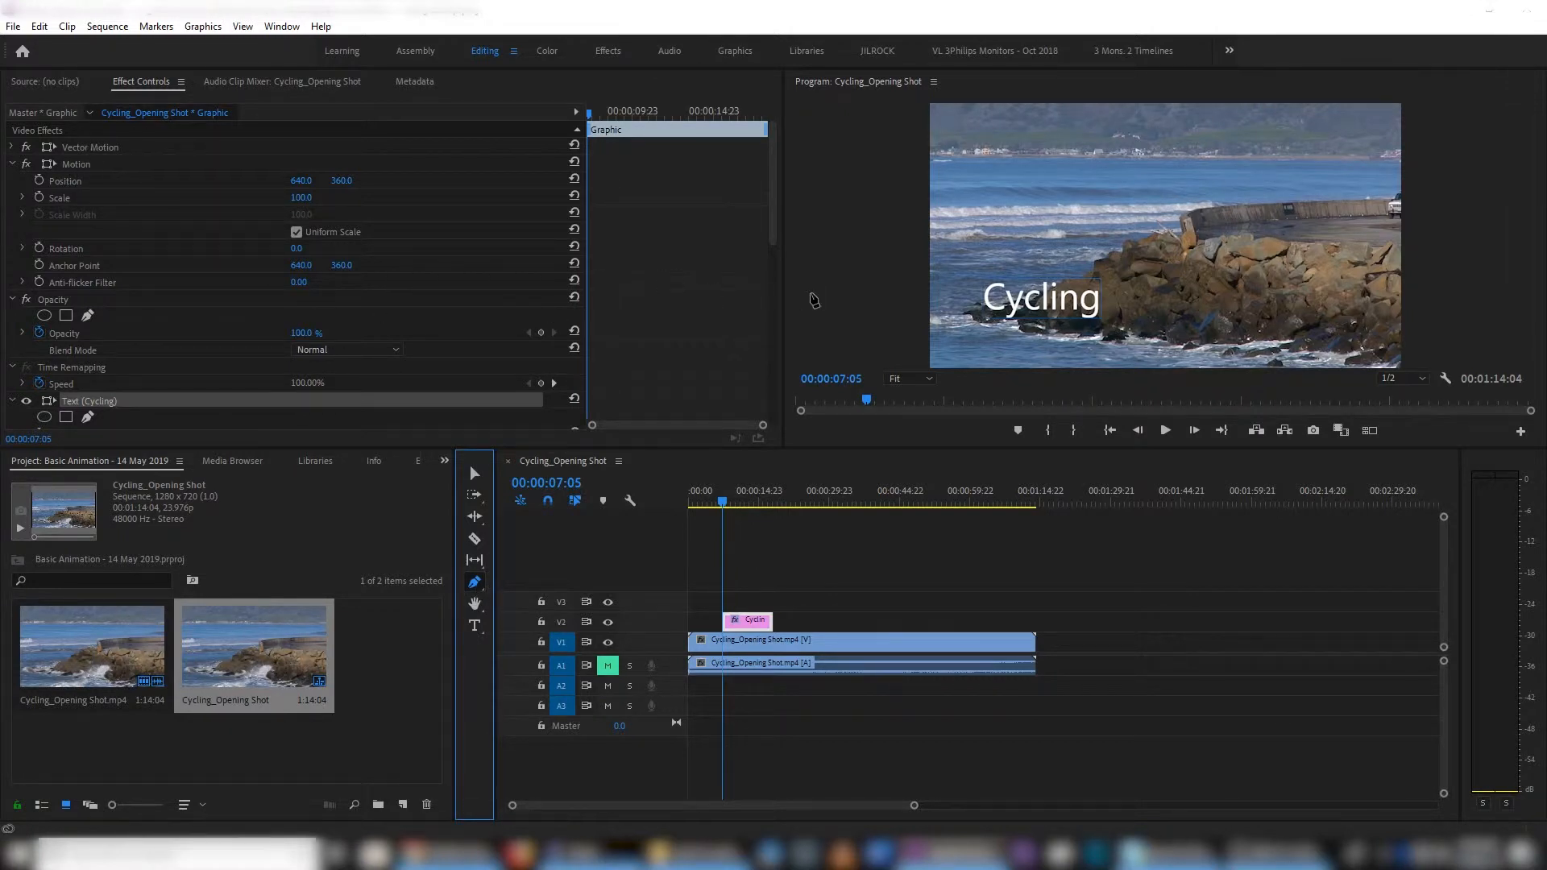
pyautogui.press('v')
pyautogui.moveTo(1049, 310); pyautogui.dragTo(1174, 243)
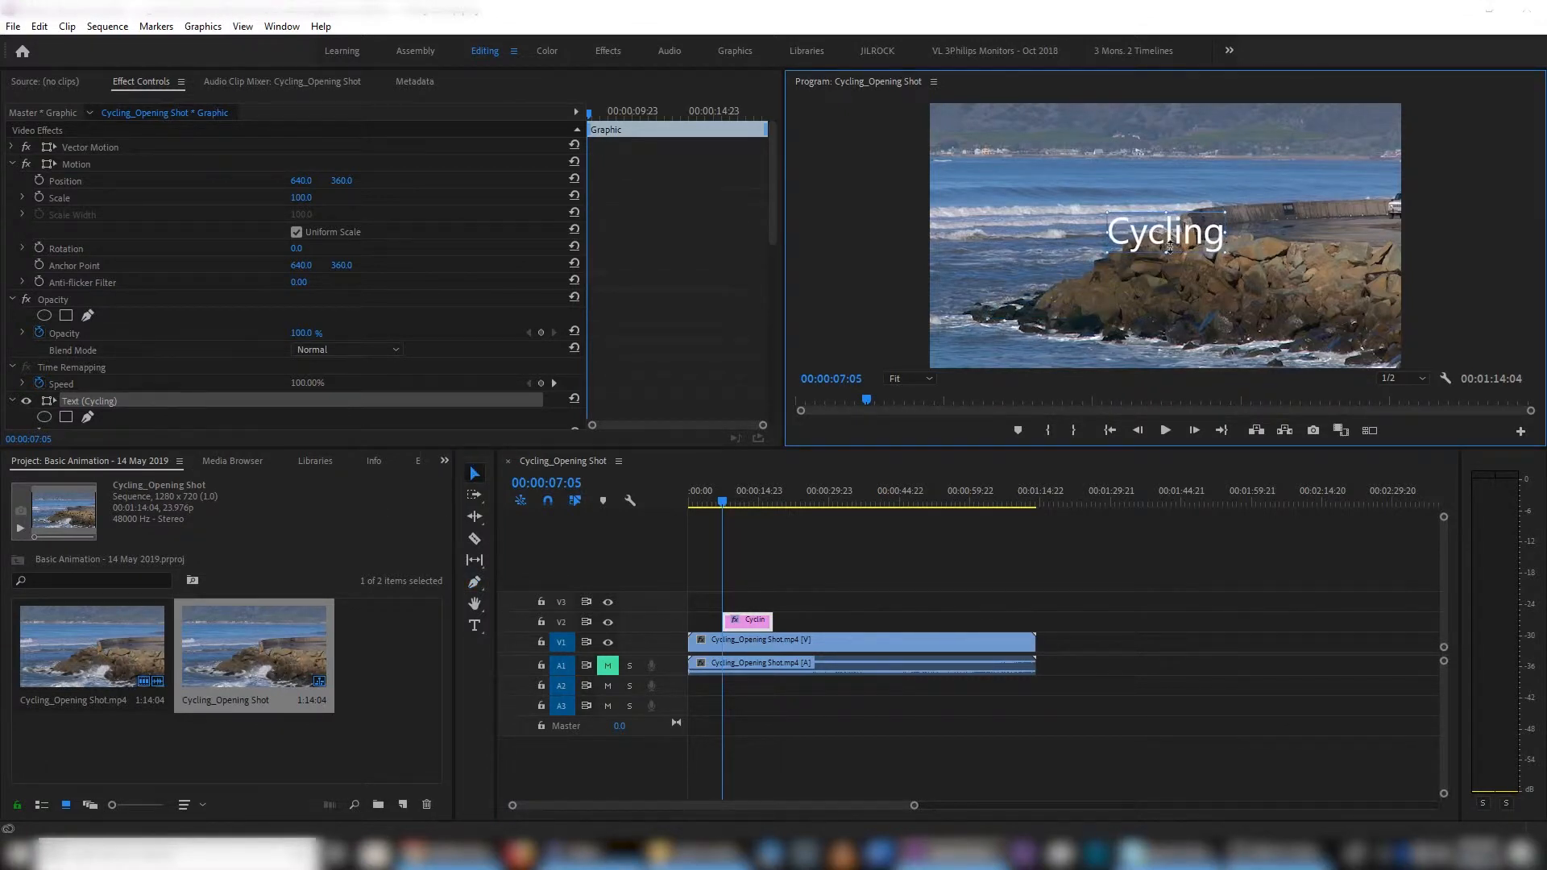
# - Set the Motion effect's Scale to 700 for the "Cycling" graphic
pyautogui.click(75, 163)
pyautogui.click(303, 199)
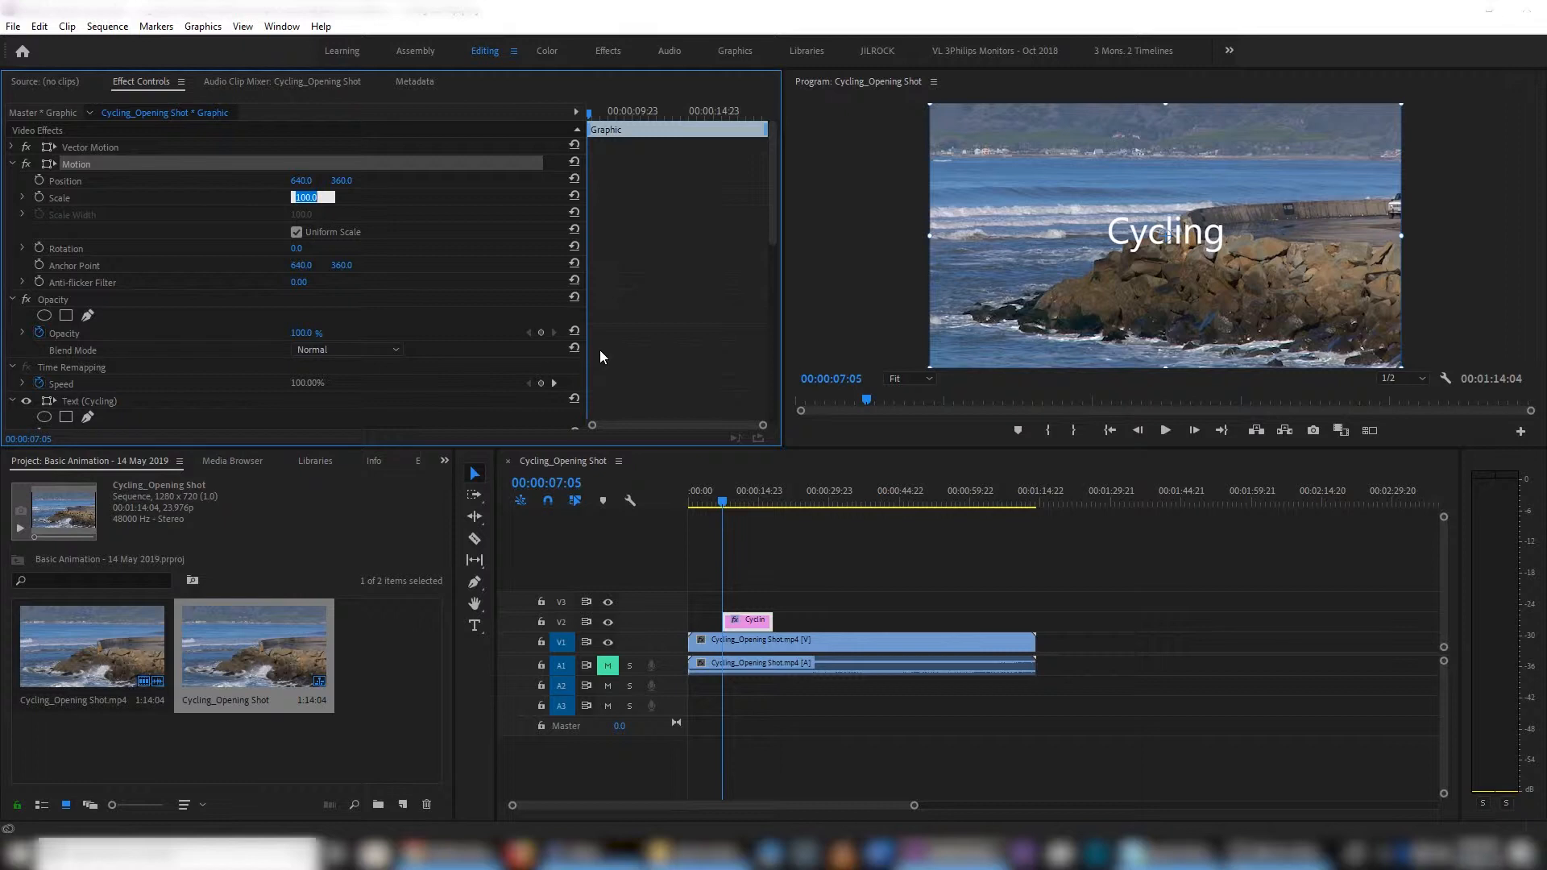
pyautogui.write('700')
pyautogui.press('Return')
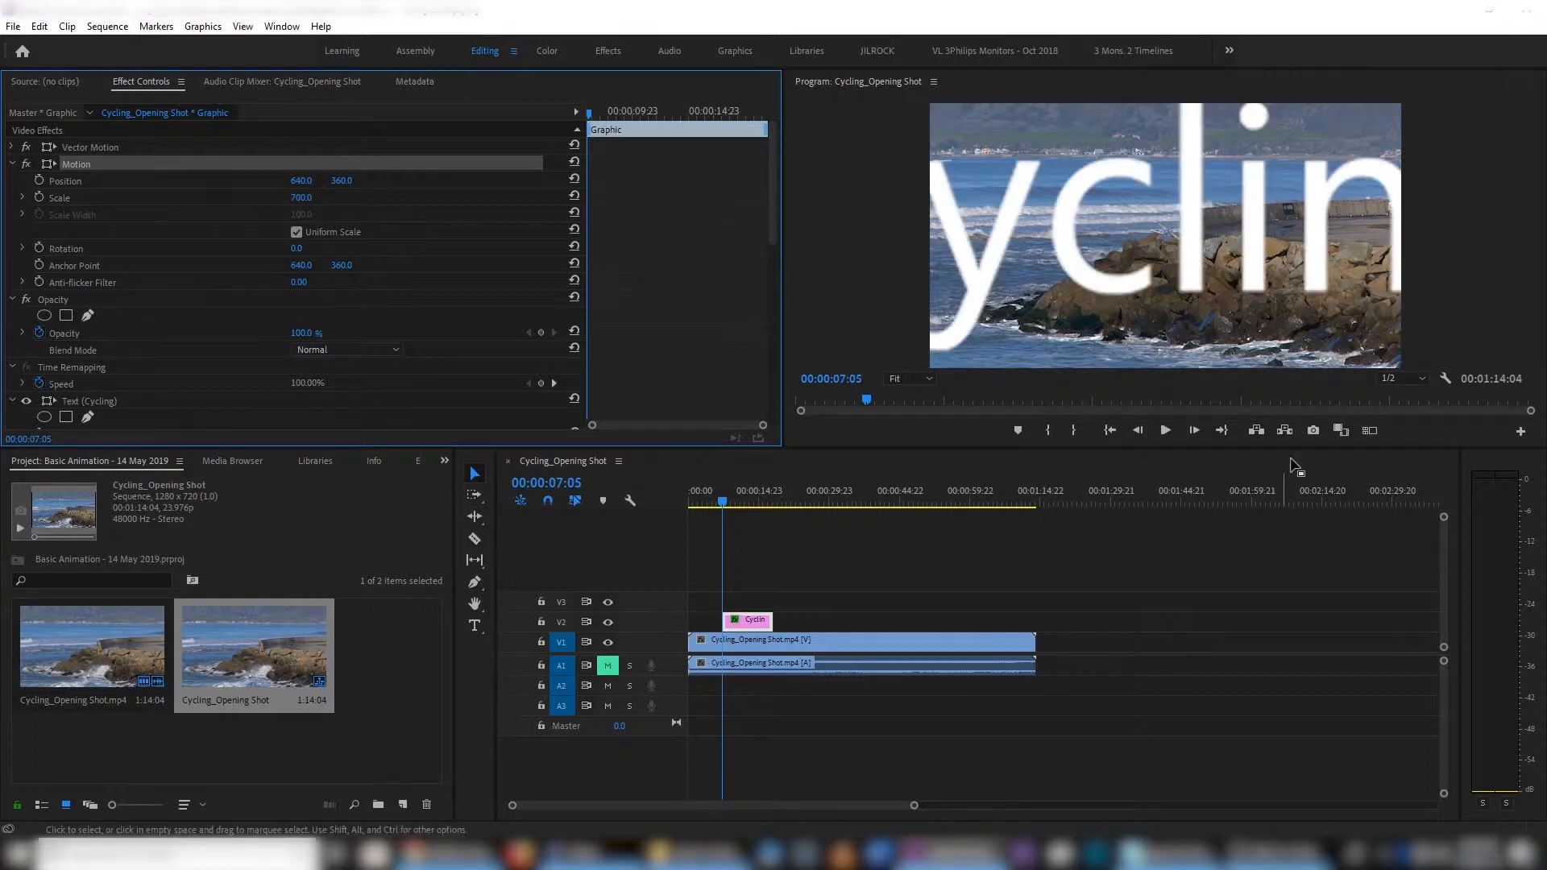
# - Set the Program monitor's playback resolution to Full and inspect the enlarged title's edges with the monitor maximized, then restore the layout
pyautogui.click(1416, 377)
pyautogui.click(1414, 393)
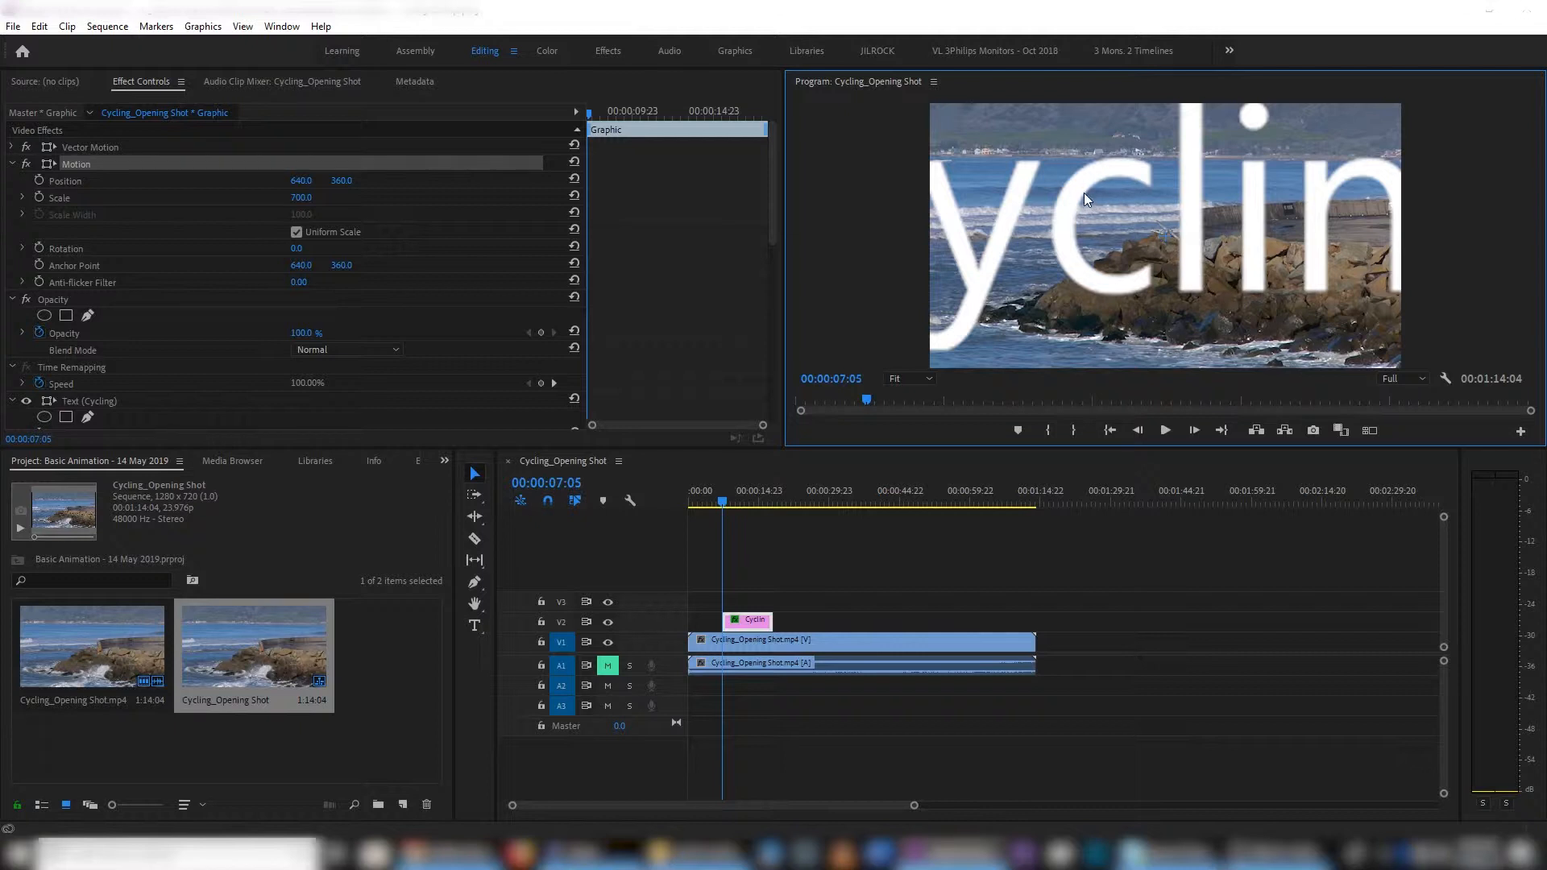
pyautogui.press('`')
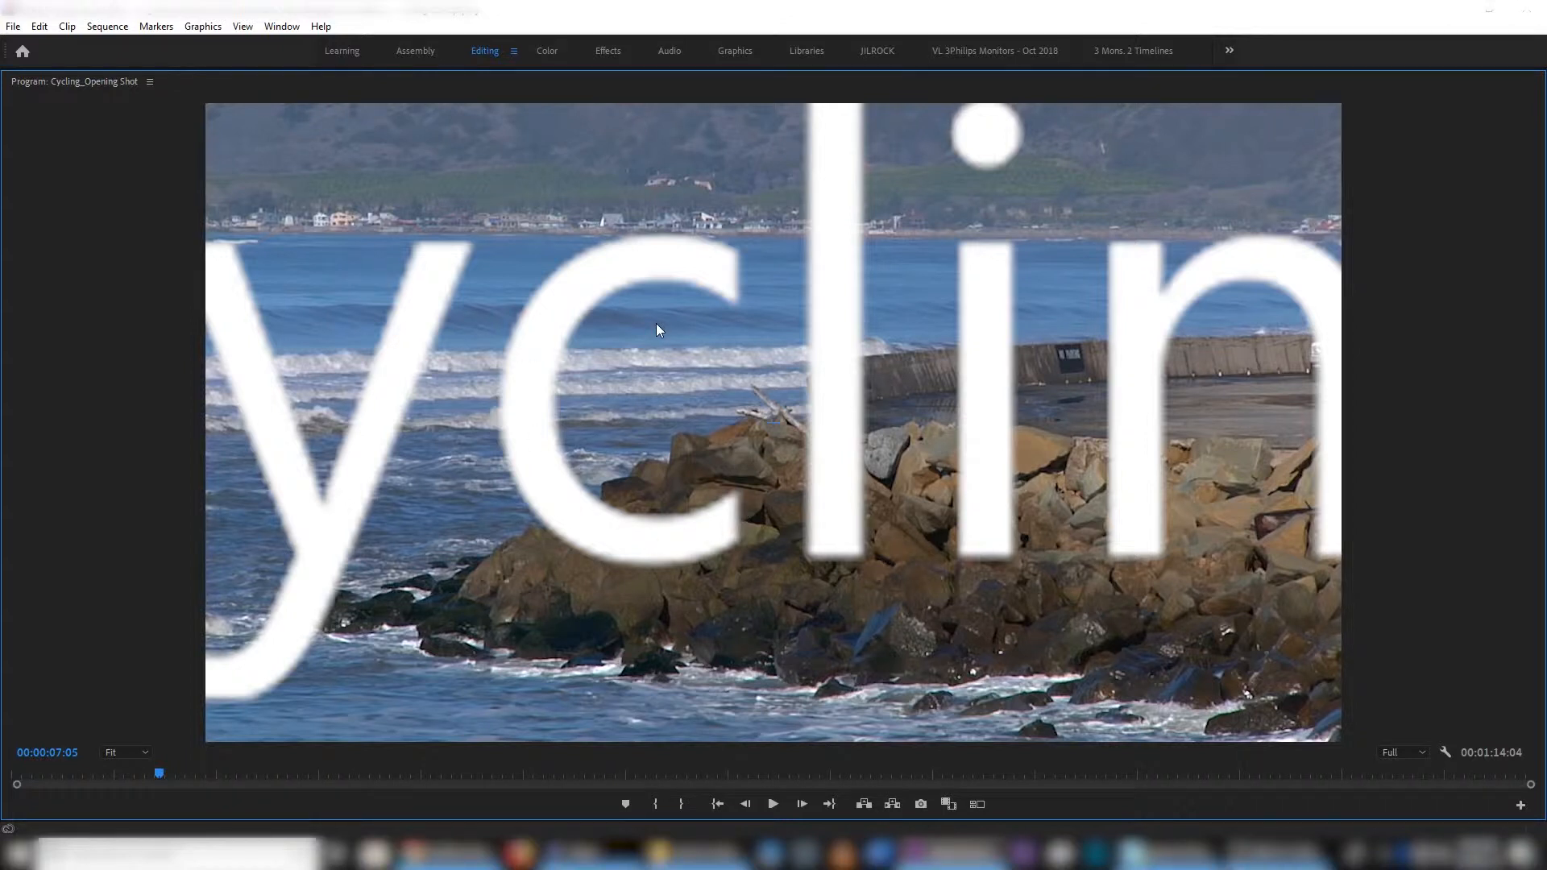
pyautogui.press('`')
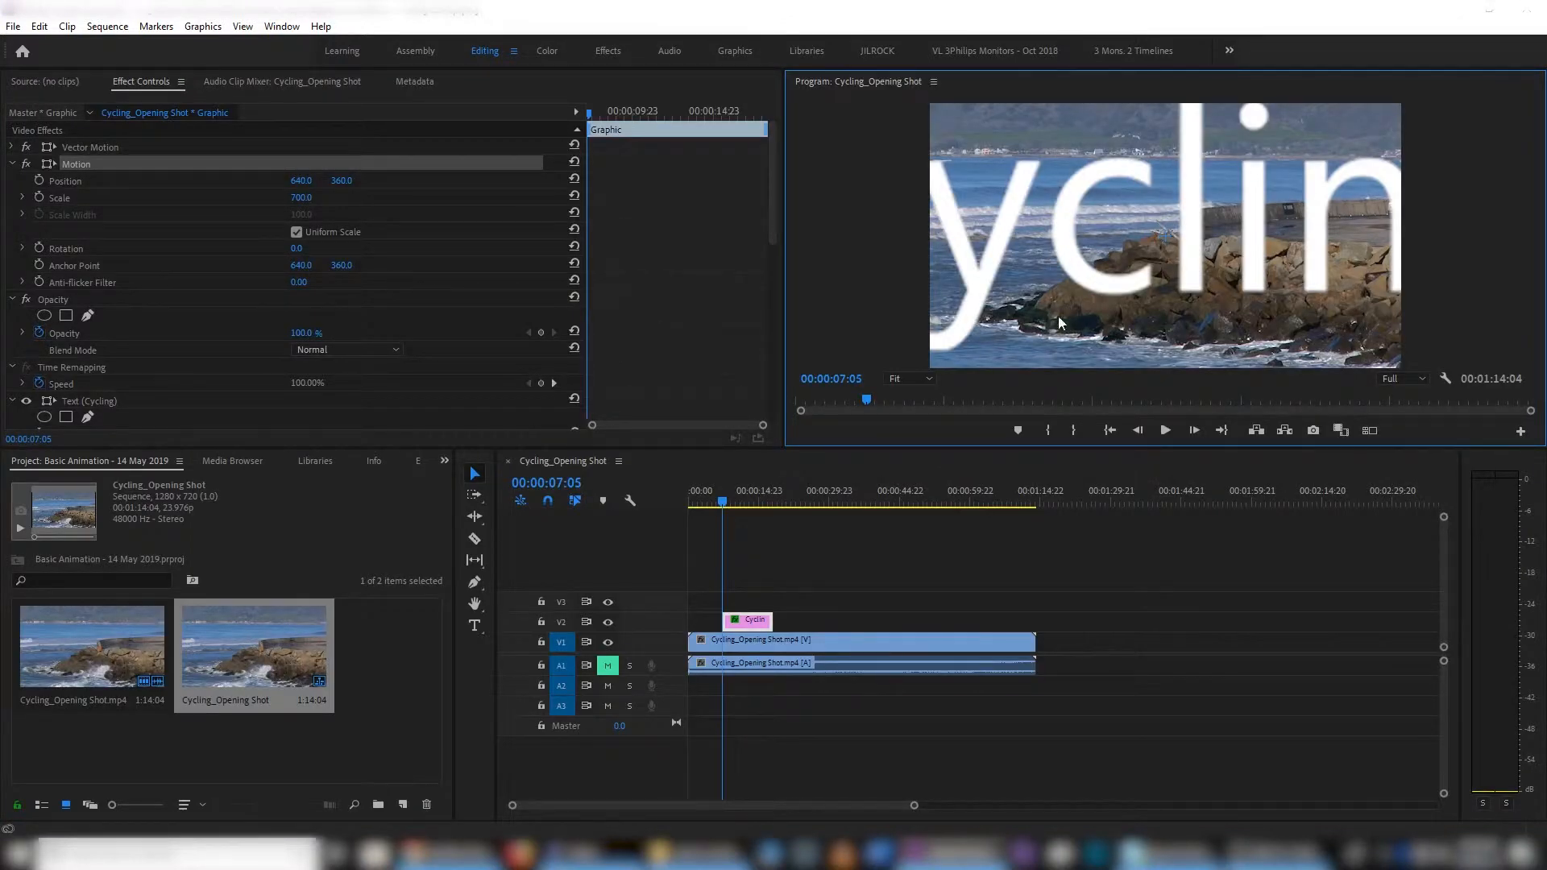
# - Set the title's Motion Scale back to 100
pyautogui.click(301, 198)
pyautogui.write('100')
pyautogui.press('Return')
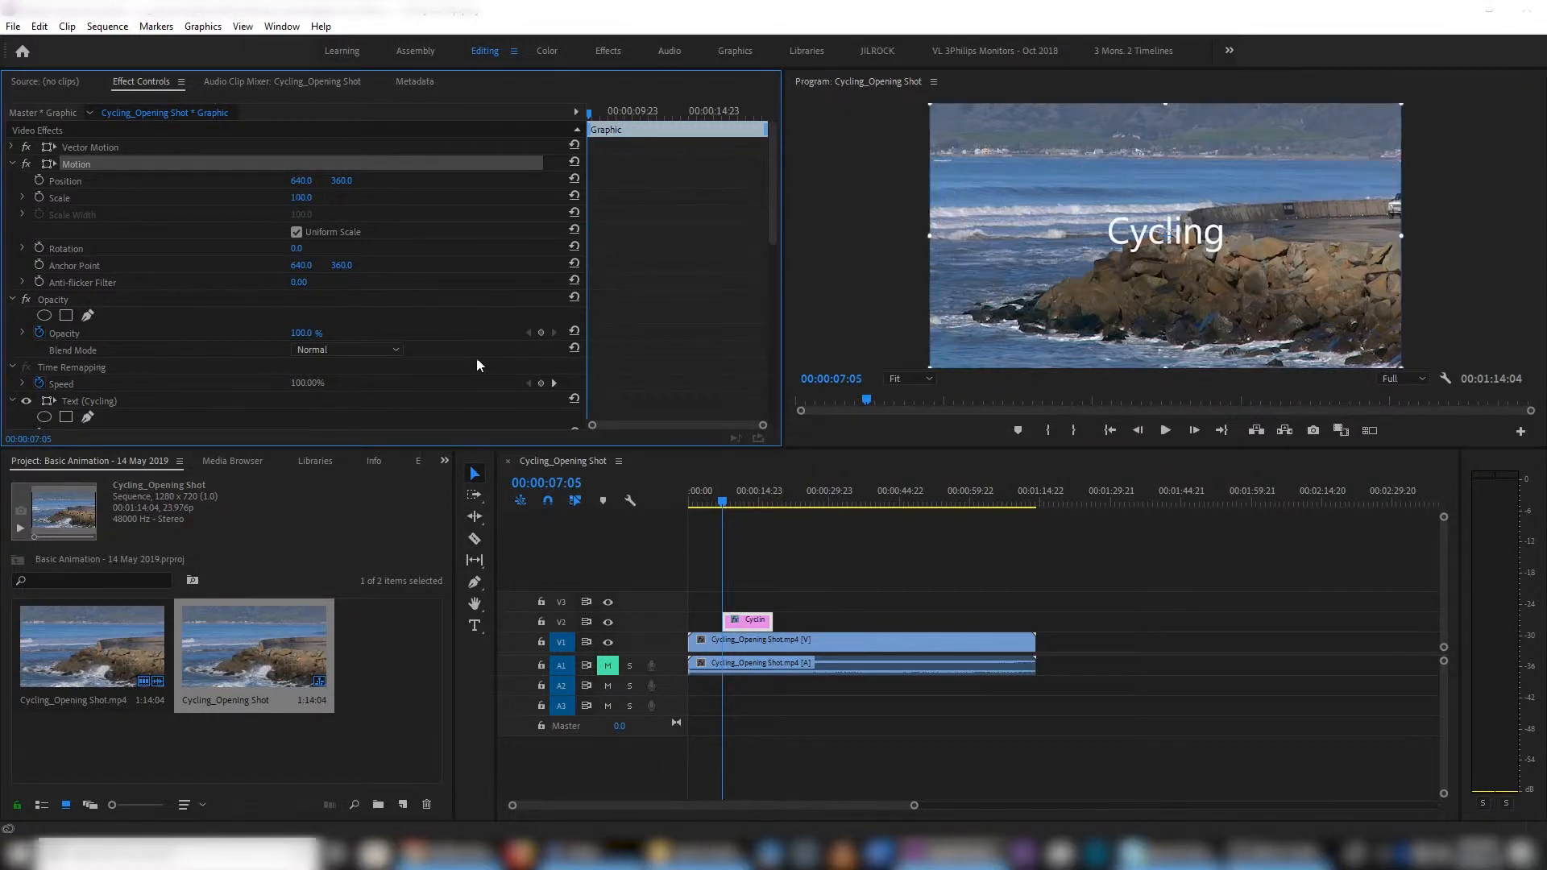
# - Collapse the Motion properties, expand Vector Motion and set its Scale to 700
pyautogui.click(87, 148)
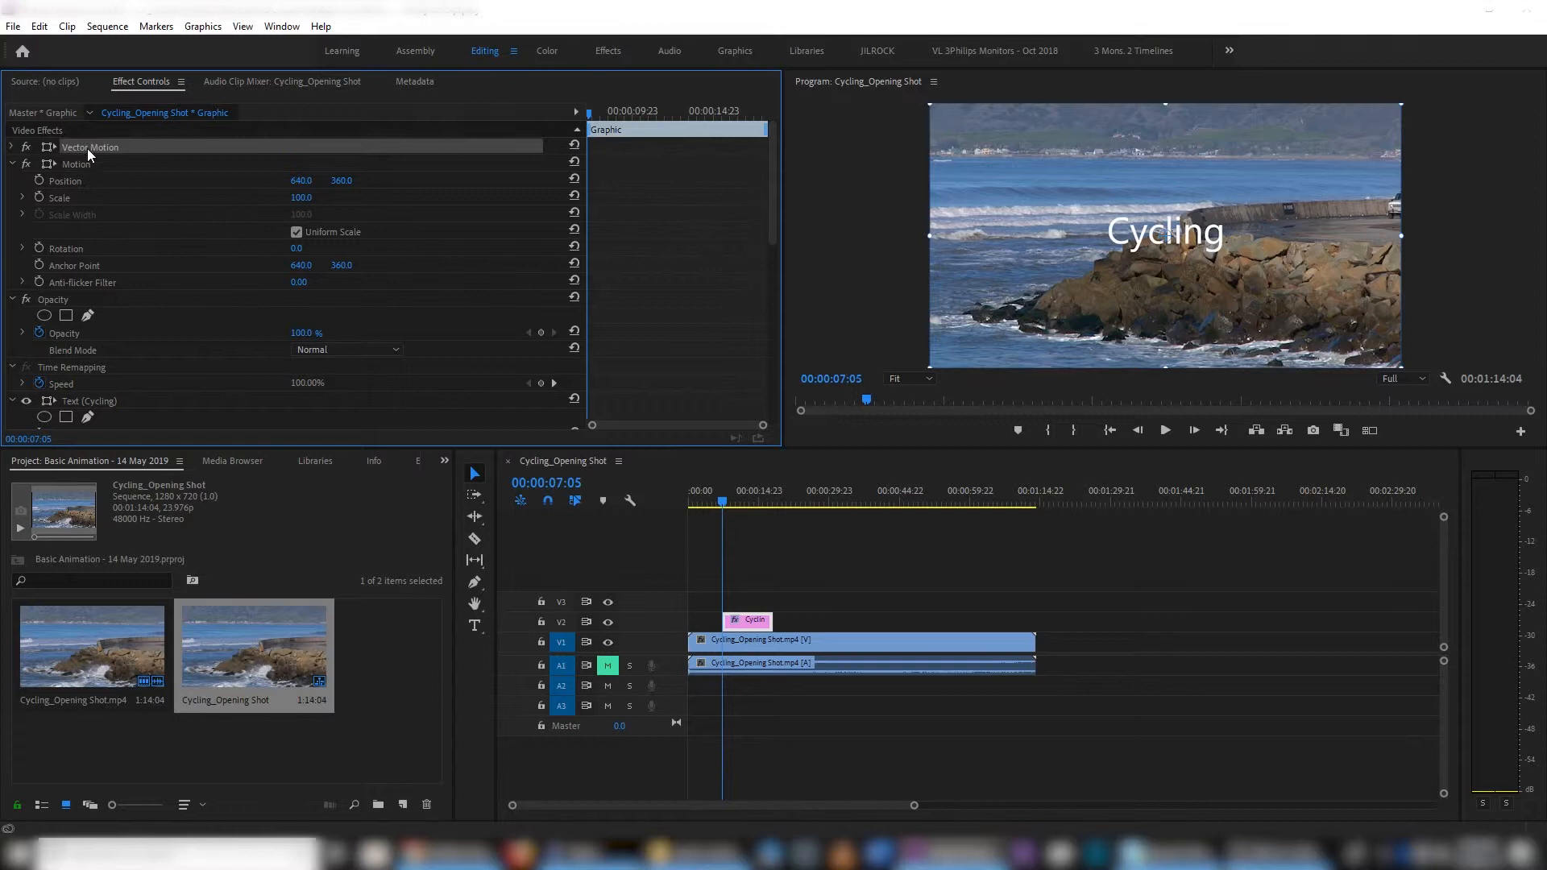
pyautogui.click(13, 164)
pyautogui.click(11, 146)
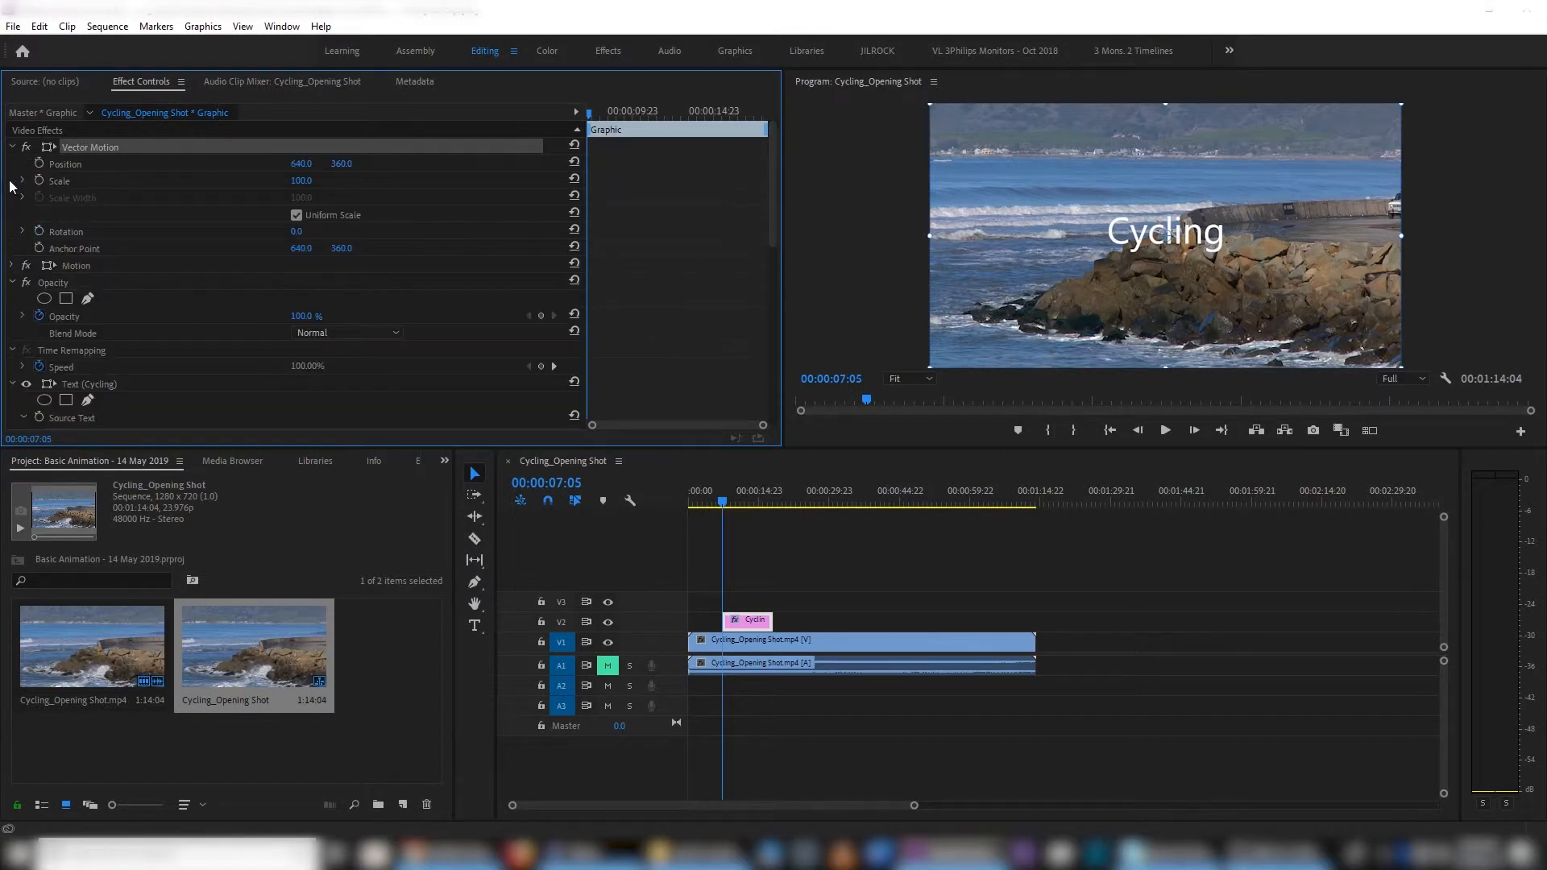
pyautogui.click(301, 181)
pyautogui.write('700')
pyautogui.press('Return')
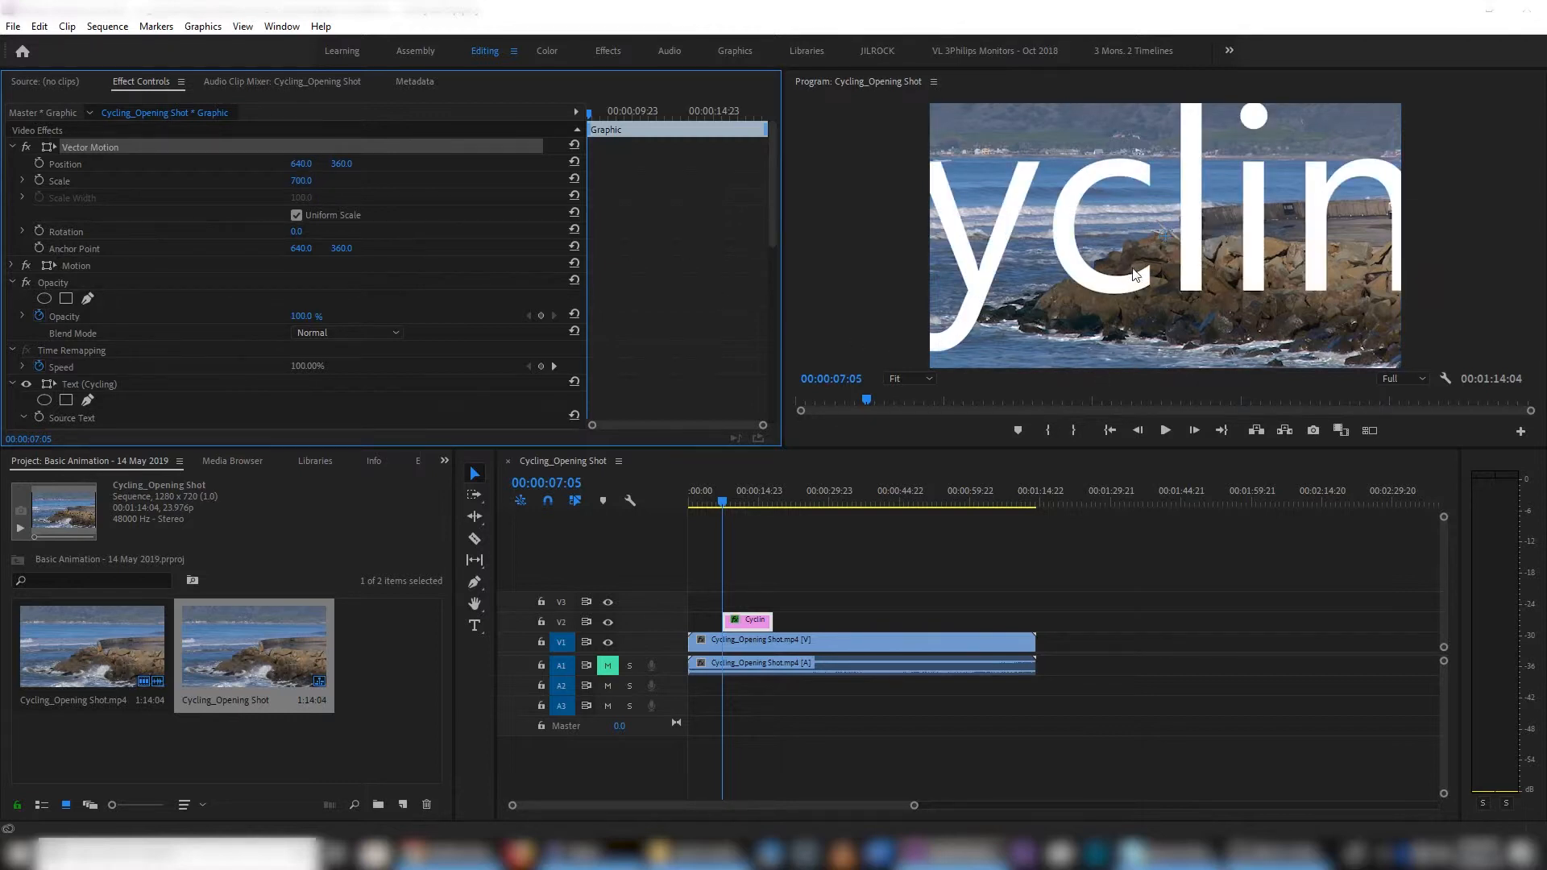
# - Inspect the vector-scaled title's edge sharpness in the maximized Program monitor, then restore the panel layout
pyautogui.click(871, 295)
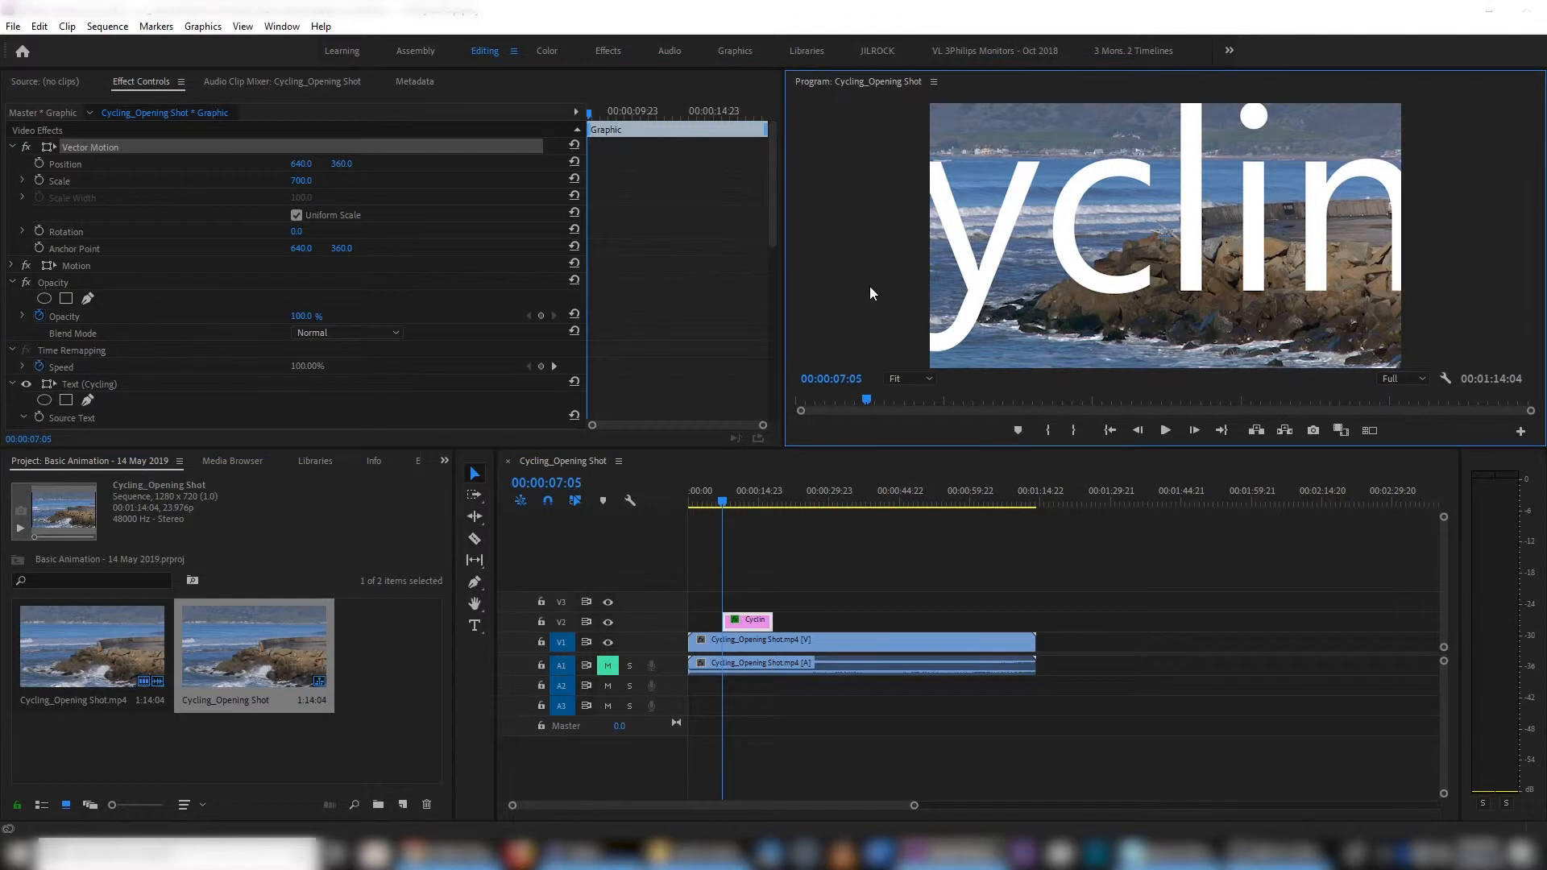
pyautogui.press('`')
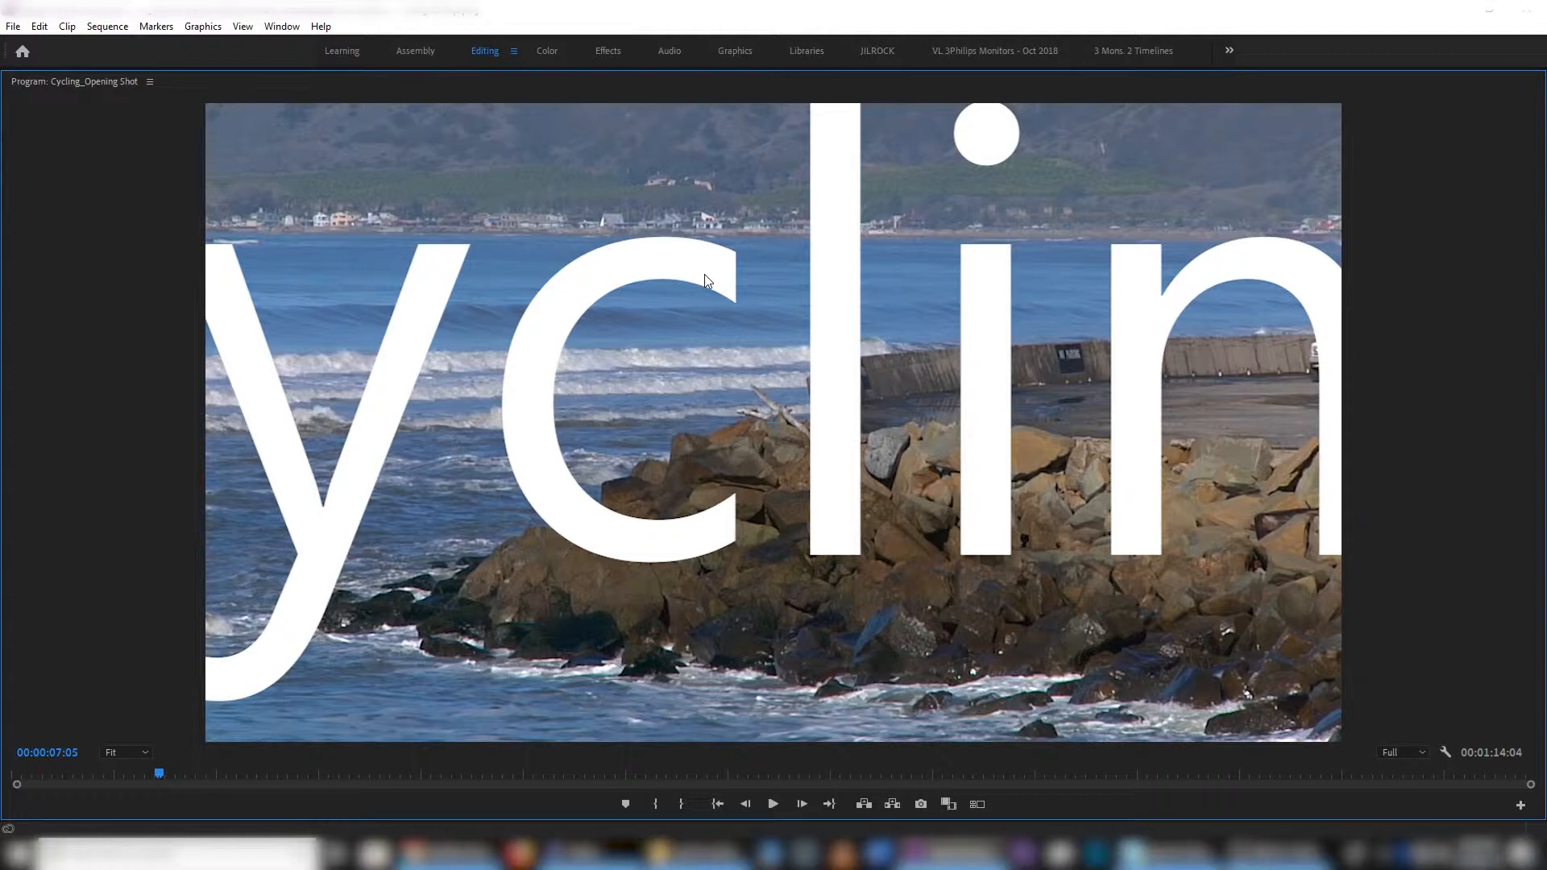
pyautogui.press('`')
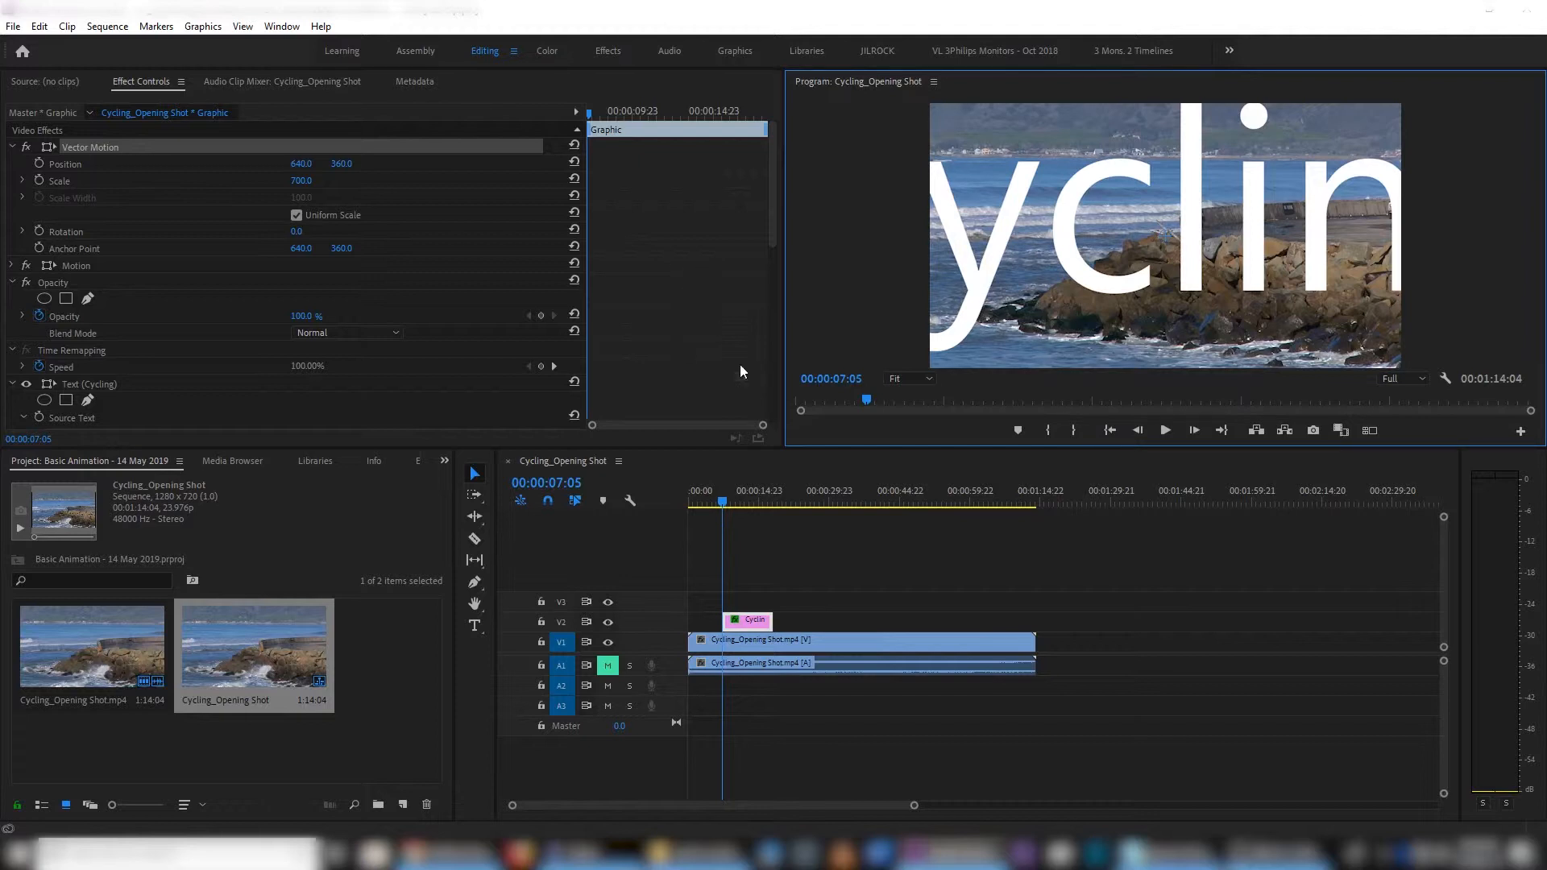
# - Set the title's Vector Motion Scale back to 100
pyautogui.click(305, 186)
pyautogui.write('100')
pyautogui.press('Return')
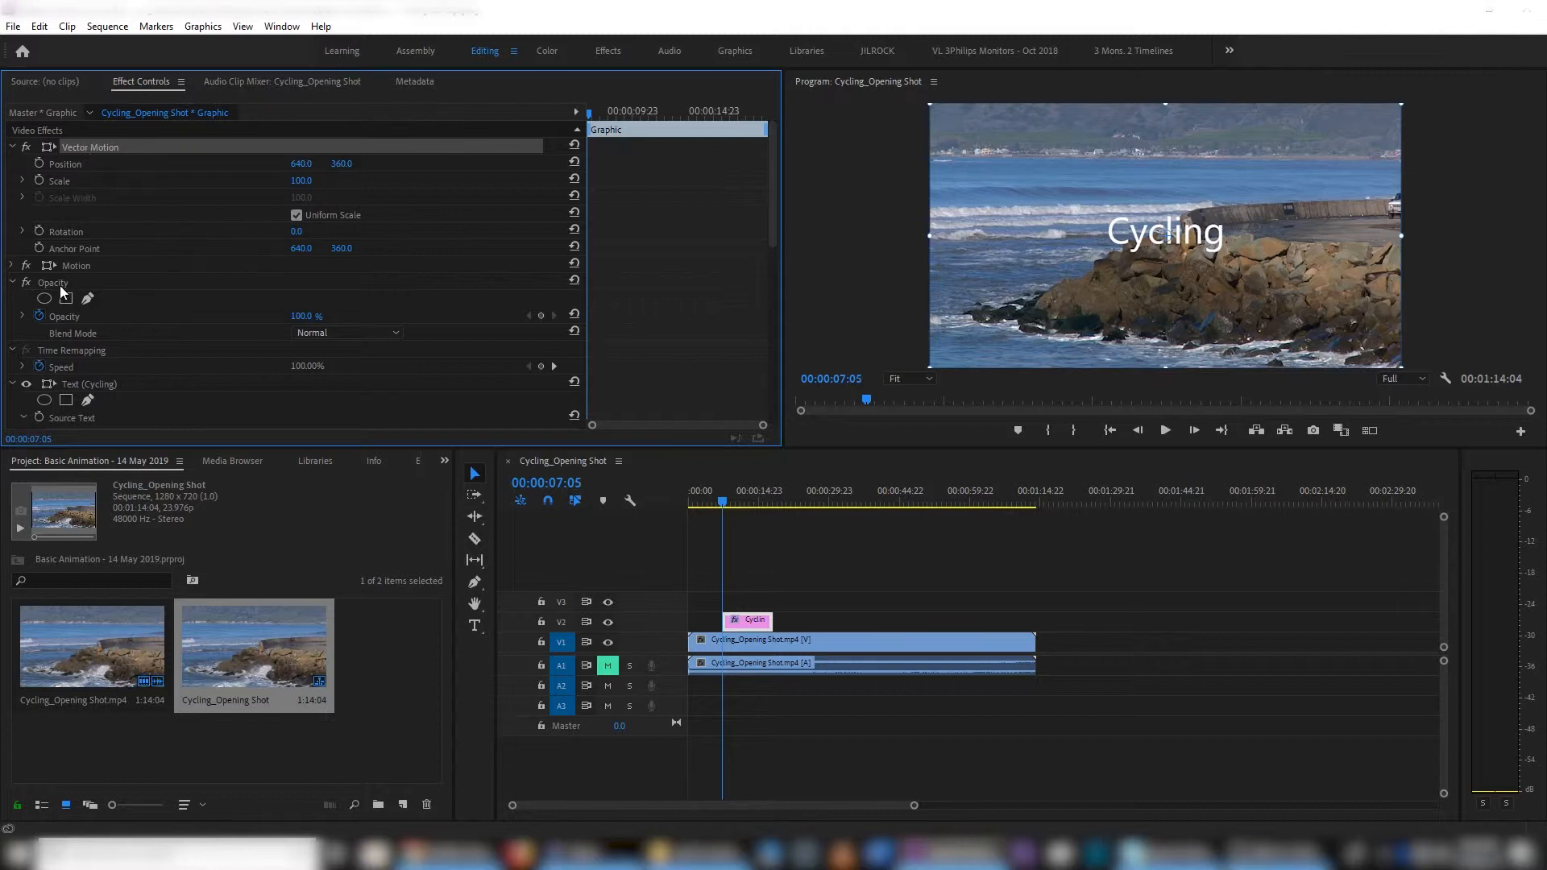
# - Using the Motion effect, move the "Cycling" title to the lower-left area of the video frame, slightly above the bottom edge
pyautogui.click(74, 265)
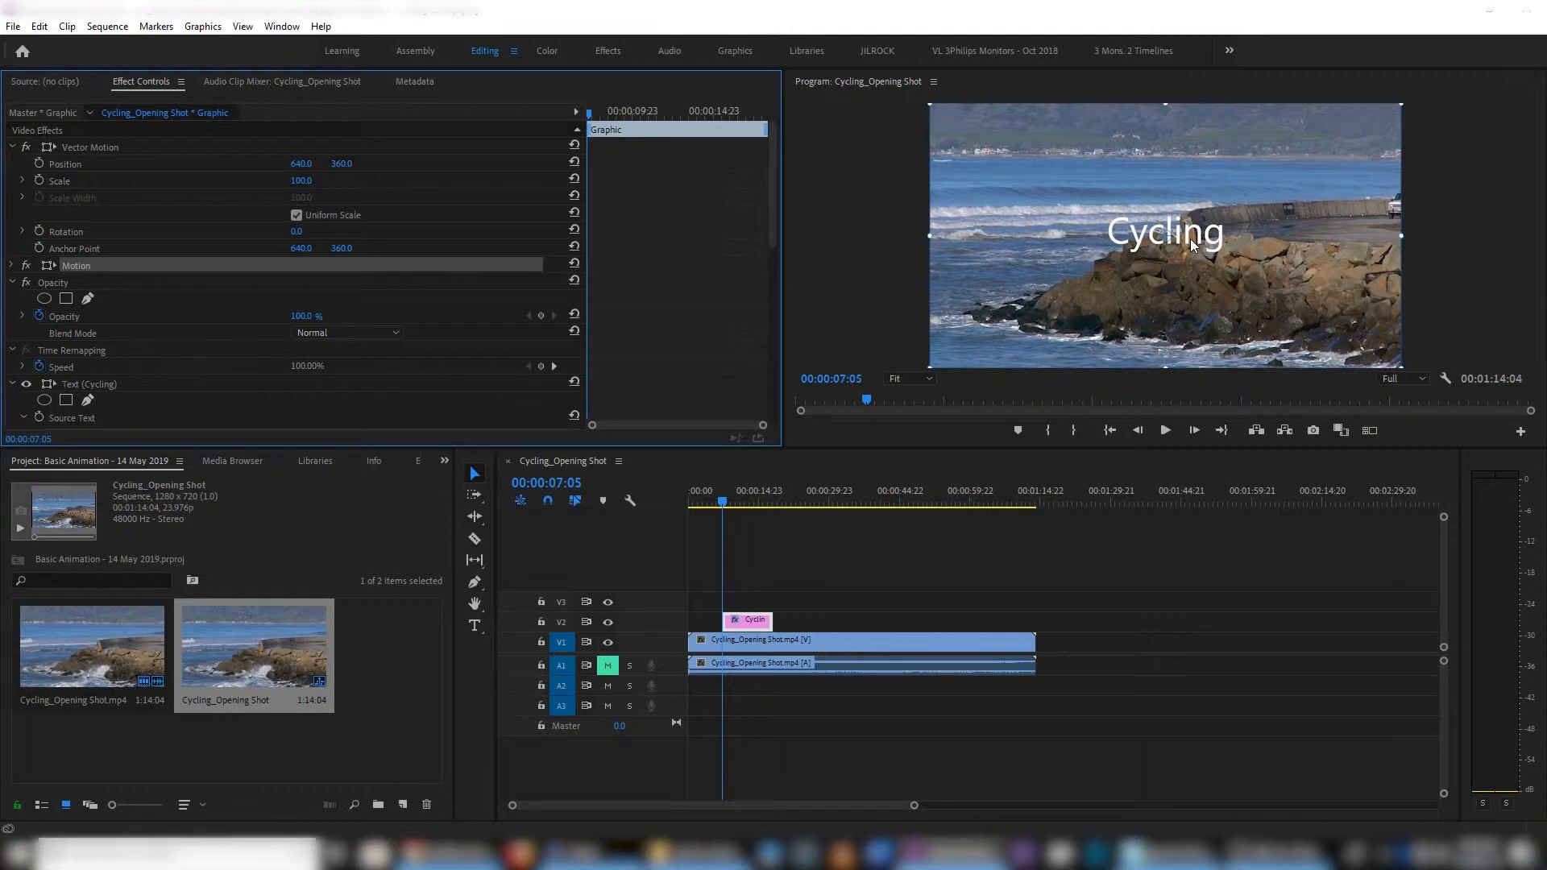
pyautogui.moveTo(1191, 239); pyautogui.dragTo(1043, 346)
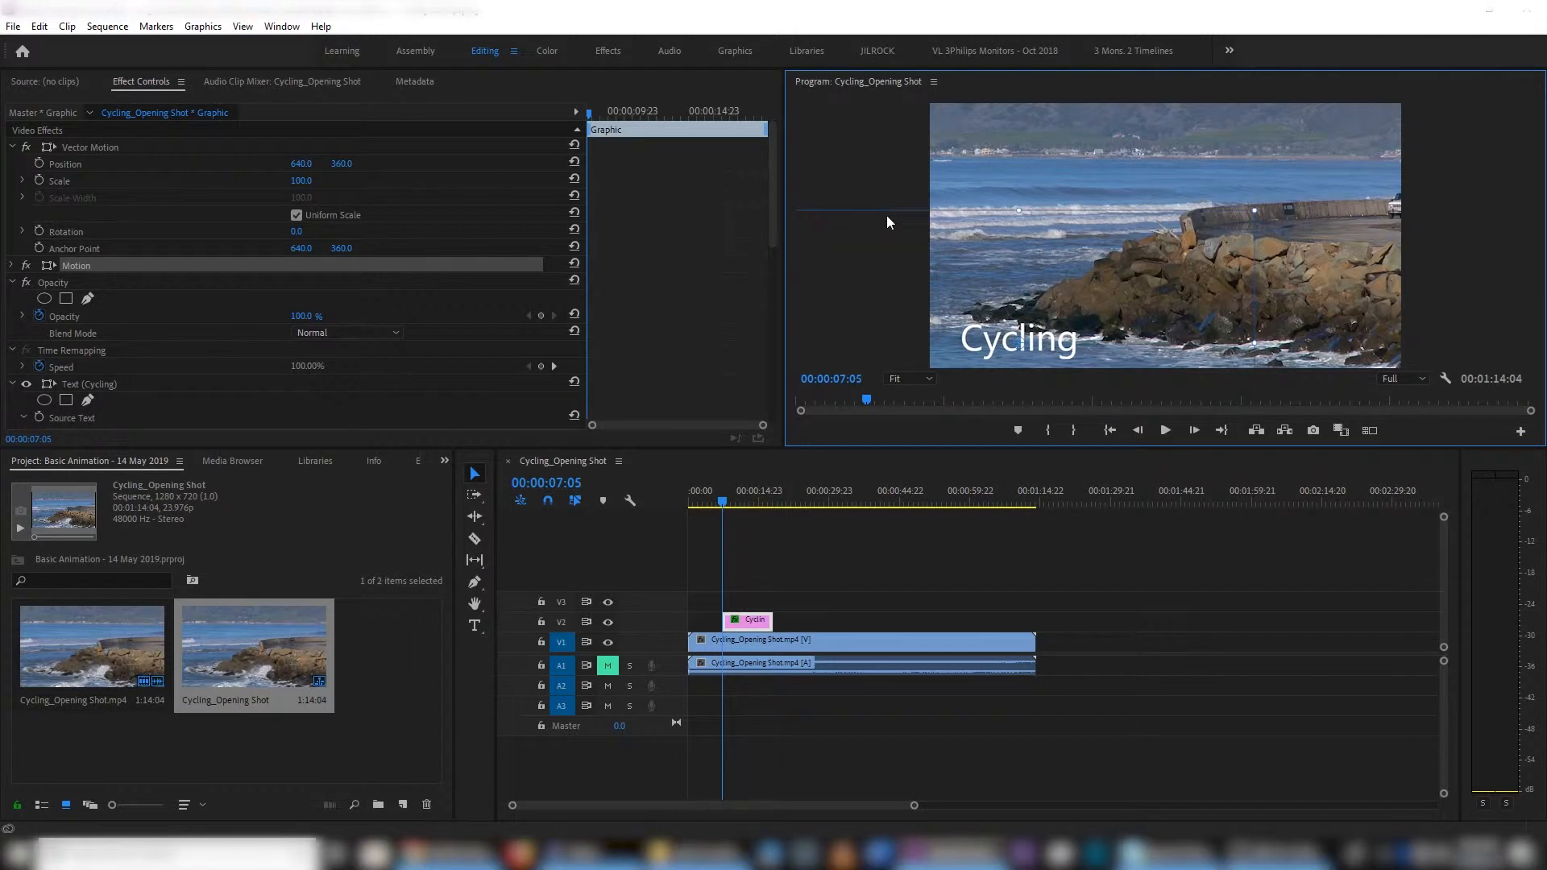
pyautogui.moveTo(1065, 351); pyautogui.dragTo(1065, 326)
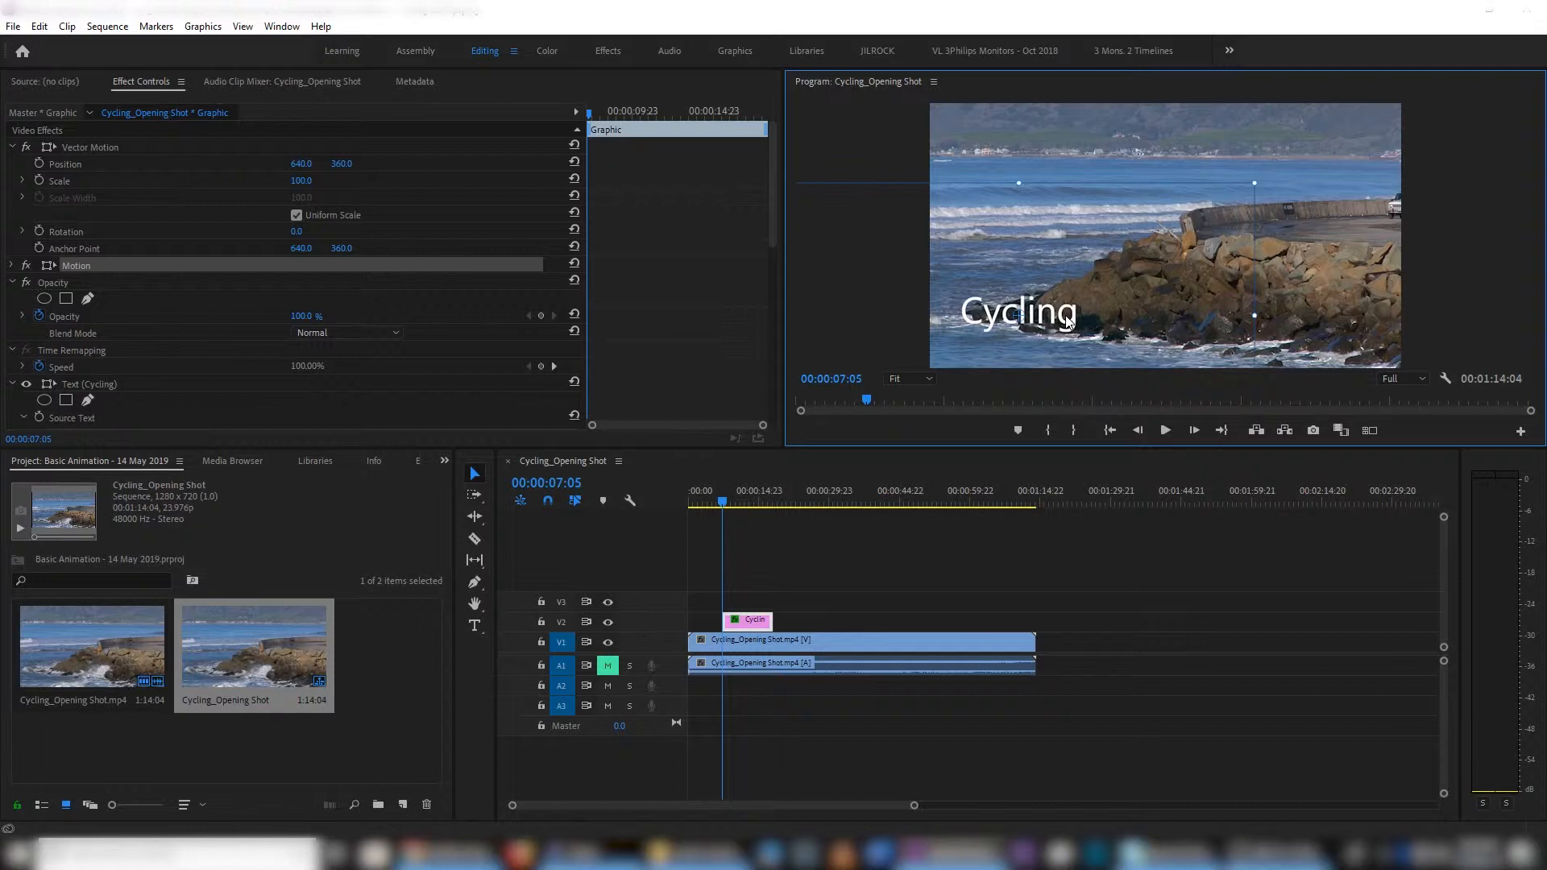
# - Check the frame just before the title appears and return to the title's first frame at 00:00:07:05
pyautogui.click(756, 625)
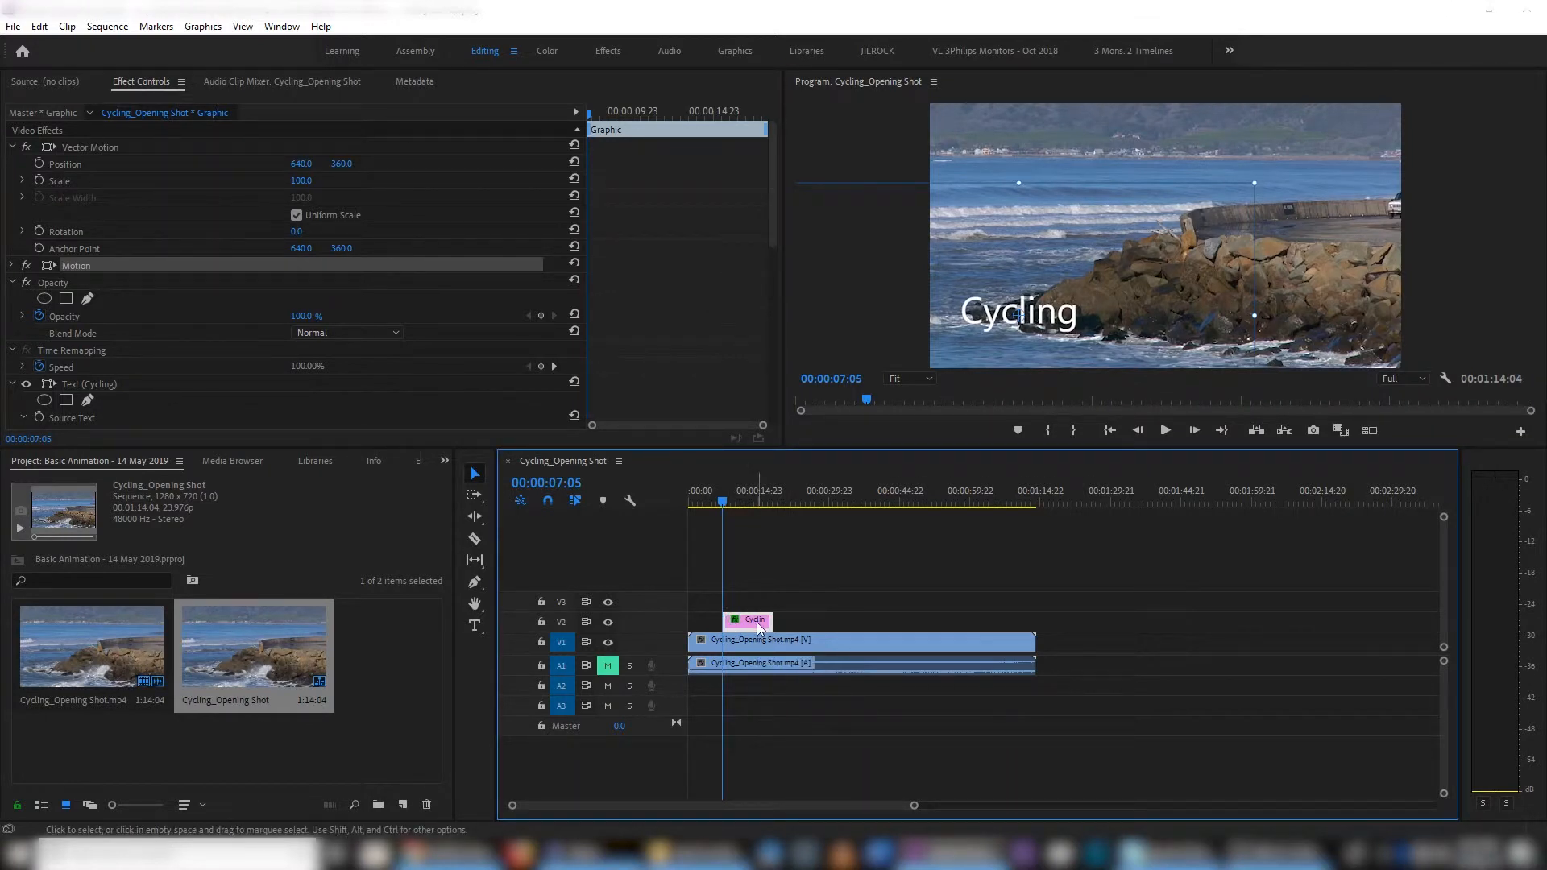
pyautogui.click(834, 639)
pyautogui.press('Left')
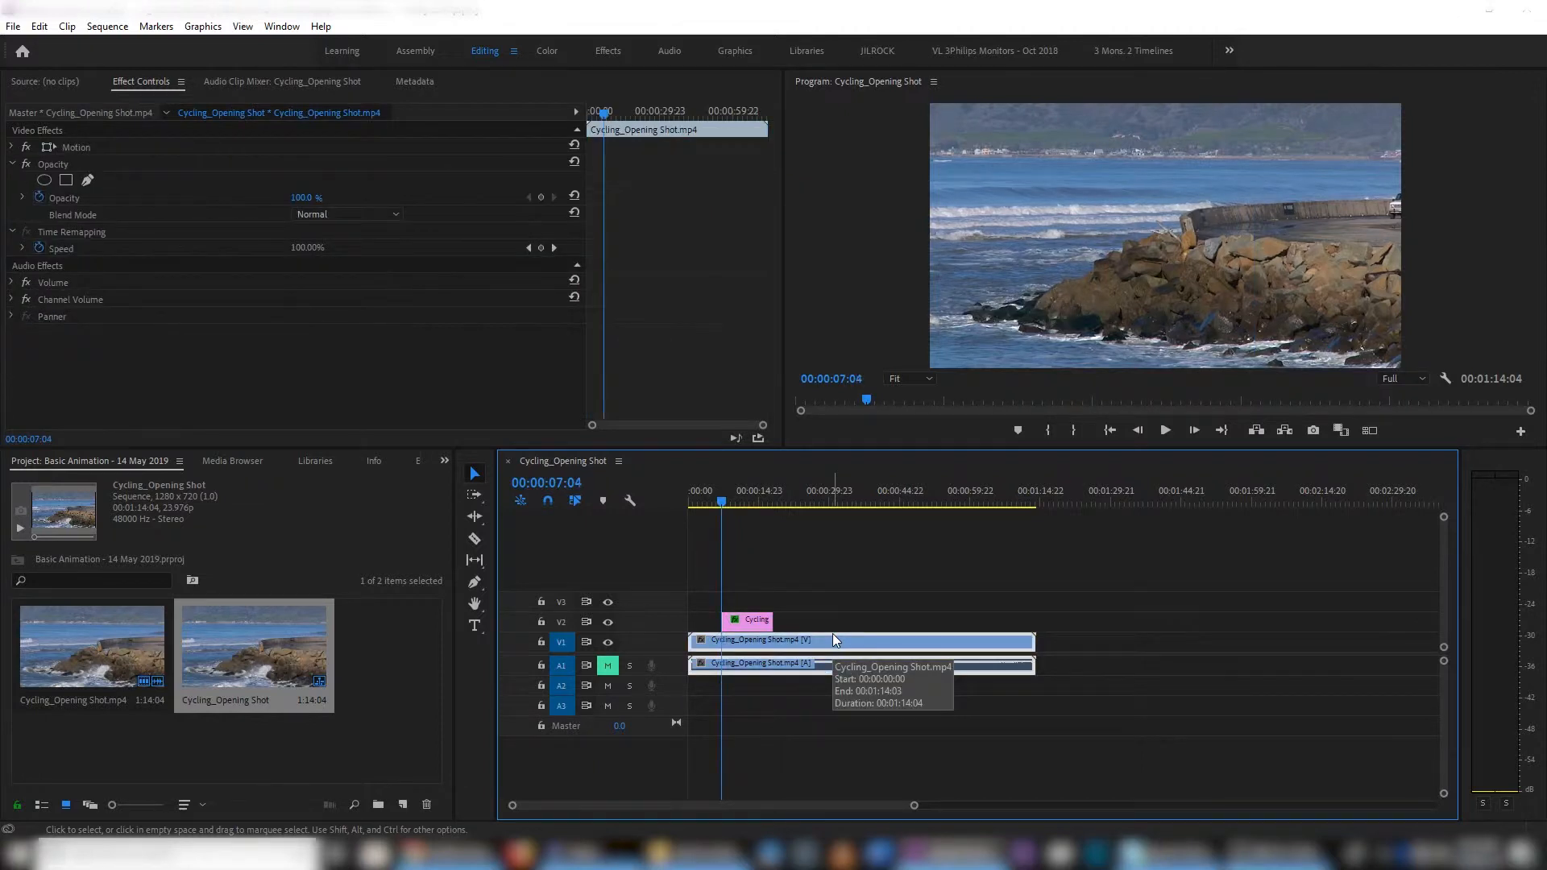
pyautogui.press('Right')
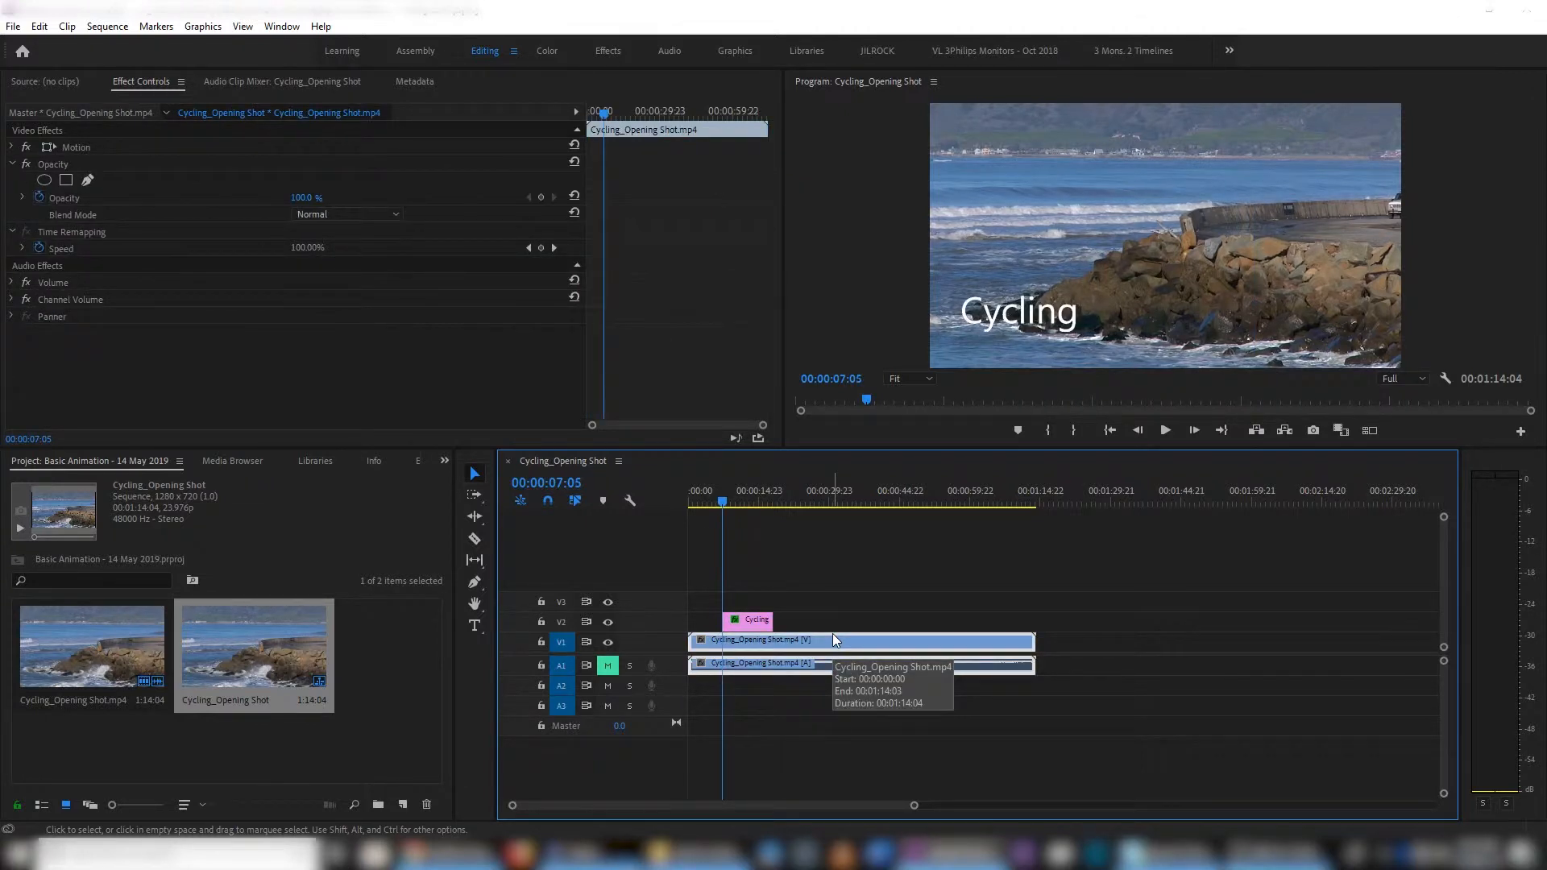
# - Start a Vector Motion Position animation on the title clip's first frame with the horizontal position at 225, outside the frame's left edge
pyautogui.click(747, 628)
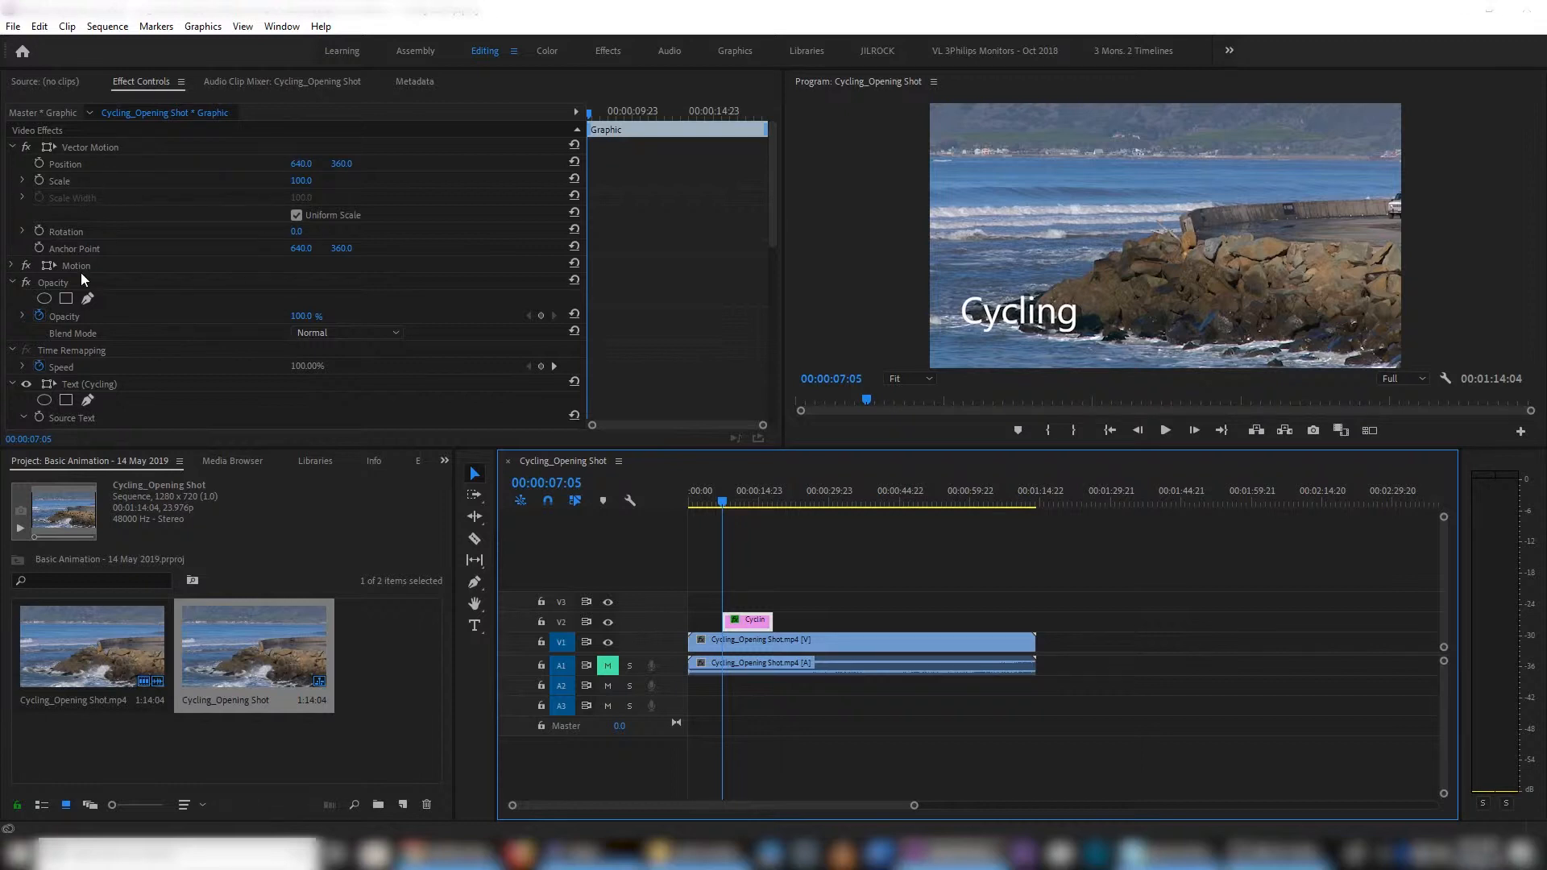
pyautogui.click(12, 264)
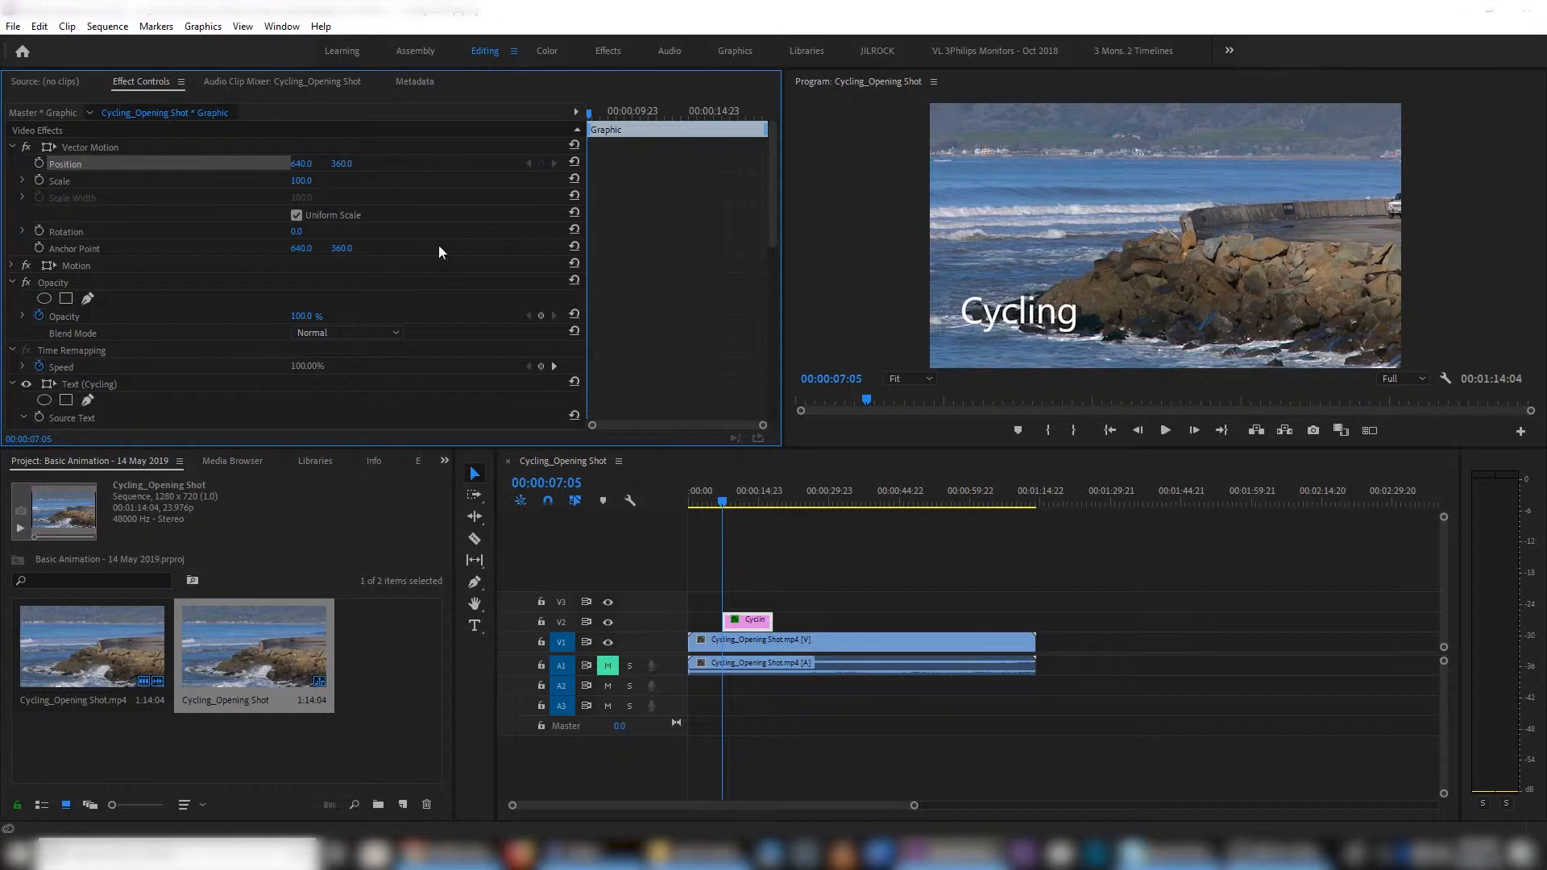
pyautogui.click(40, 164)
pyautogui.moveTo(301, 164); pyautogui.dragTo(7, 163)
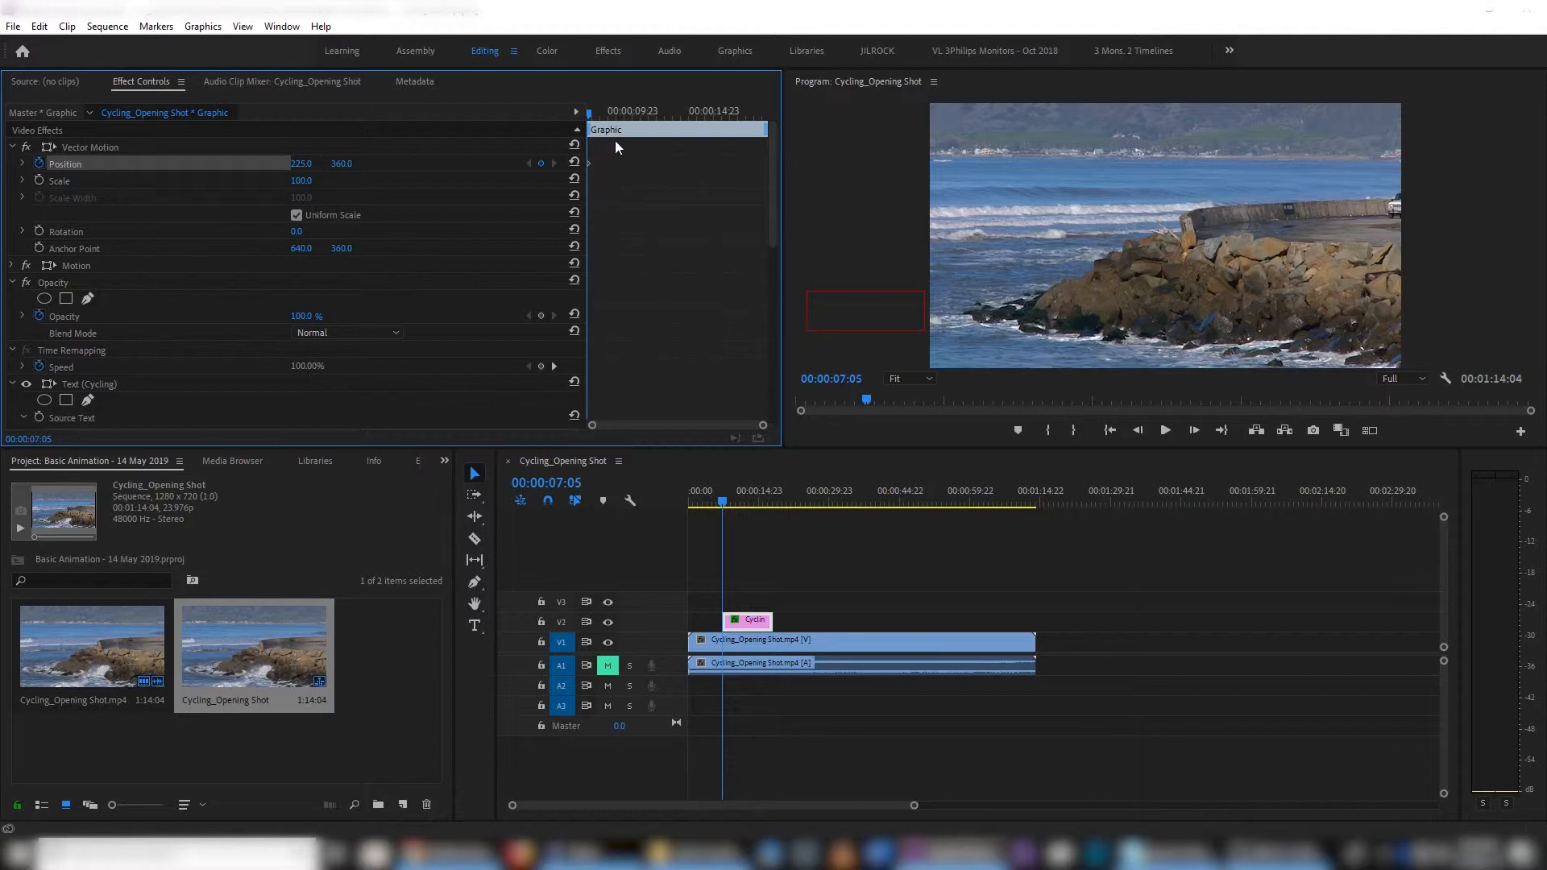
# - Add a second Vector Motion Position keyframe at 00:00:09:14 with the horizontal position at 663, then play the animation from the title's start
pyautogui.moveTo(590, 113); pyautogui.dragTo(629, 112)
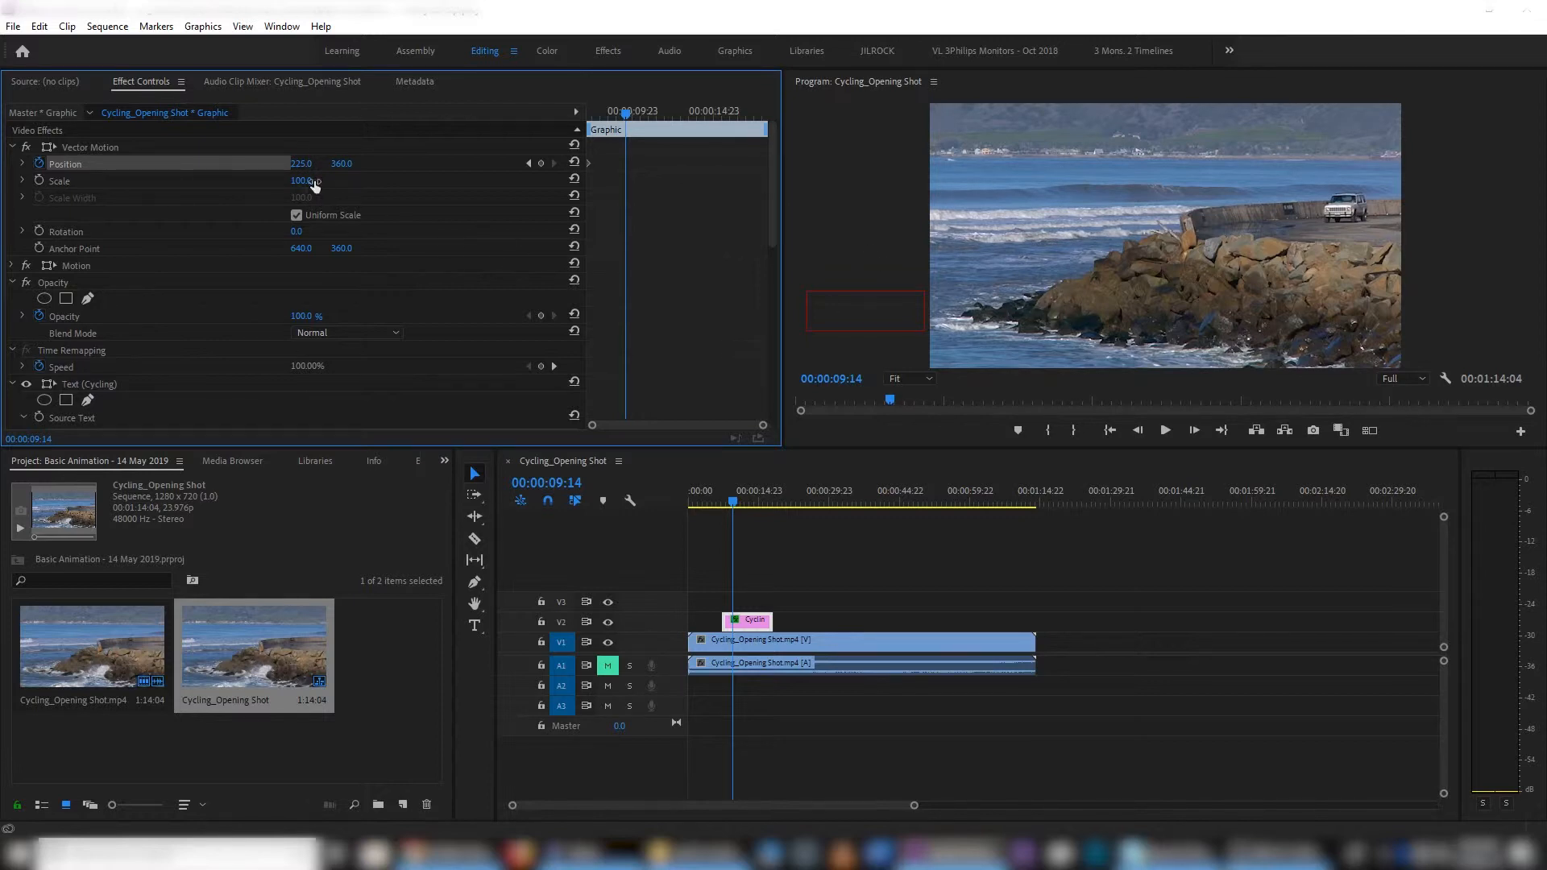
pyautogui.moveTo(299, 165); pyautogui.dragTo(652, 165)
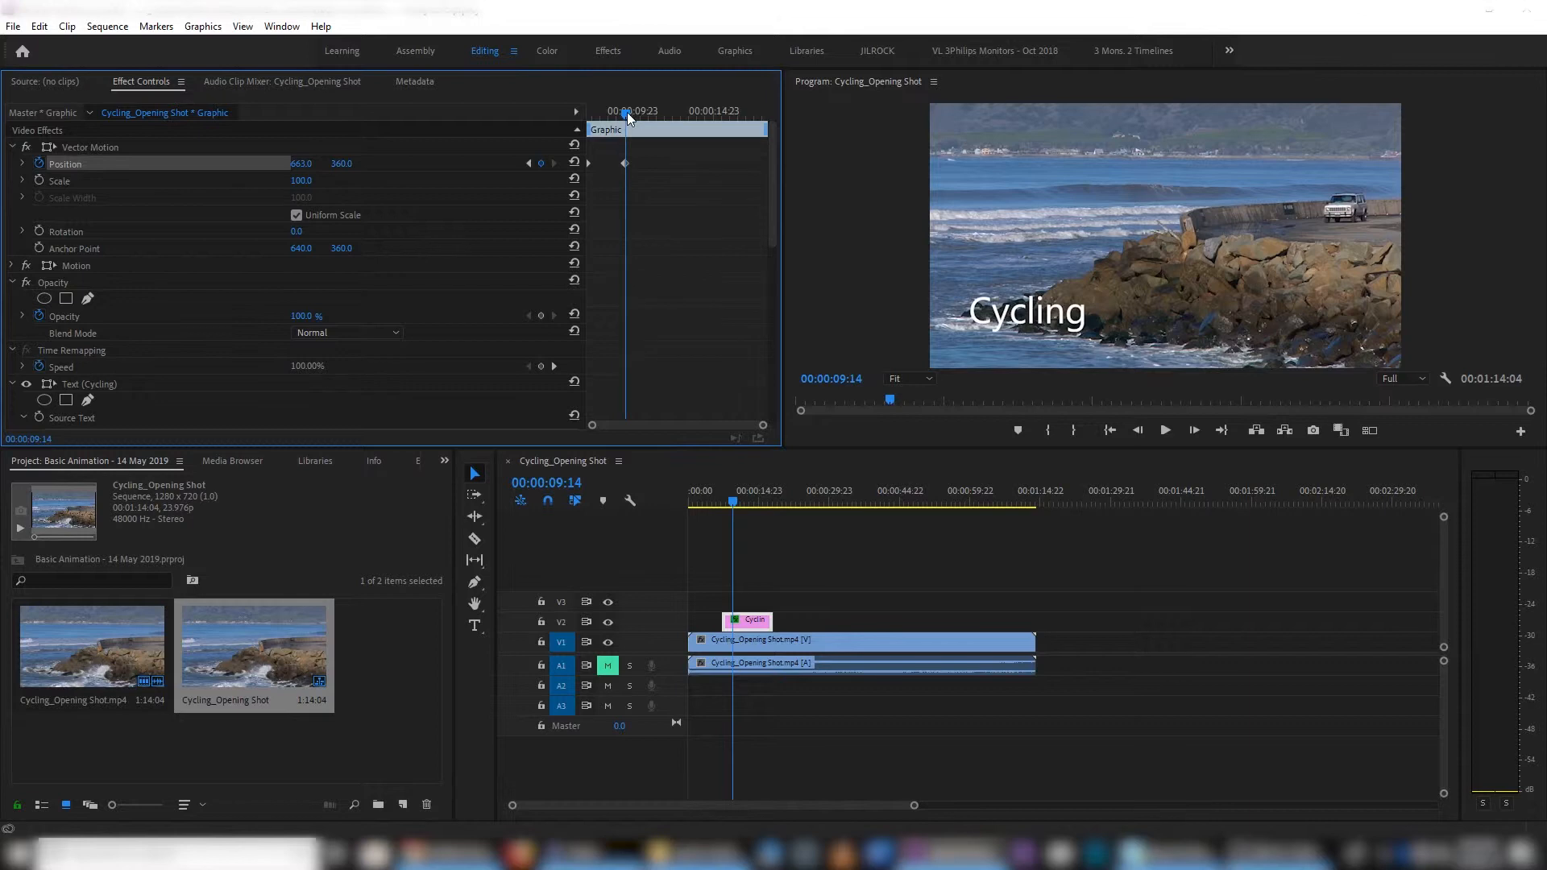
pyautogui.moveTo(627, 113); pyautogui.dragTo(568, 109)
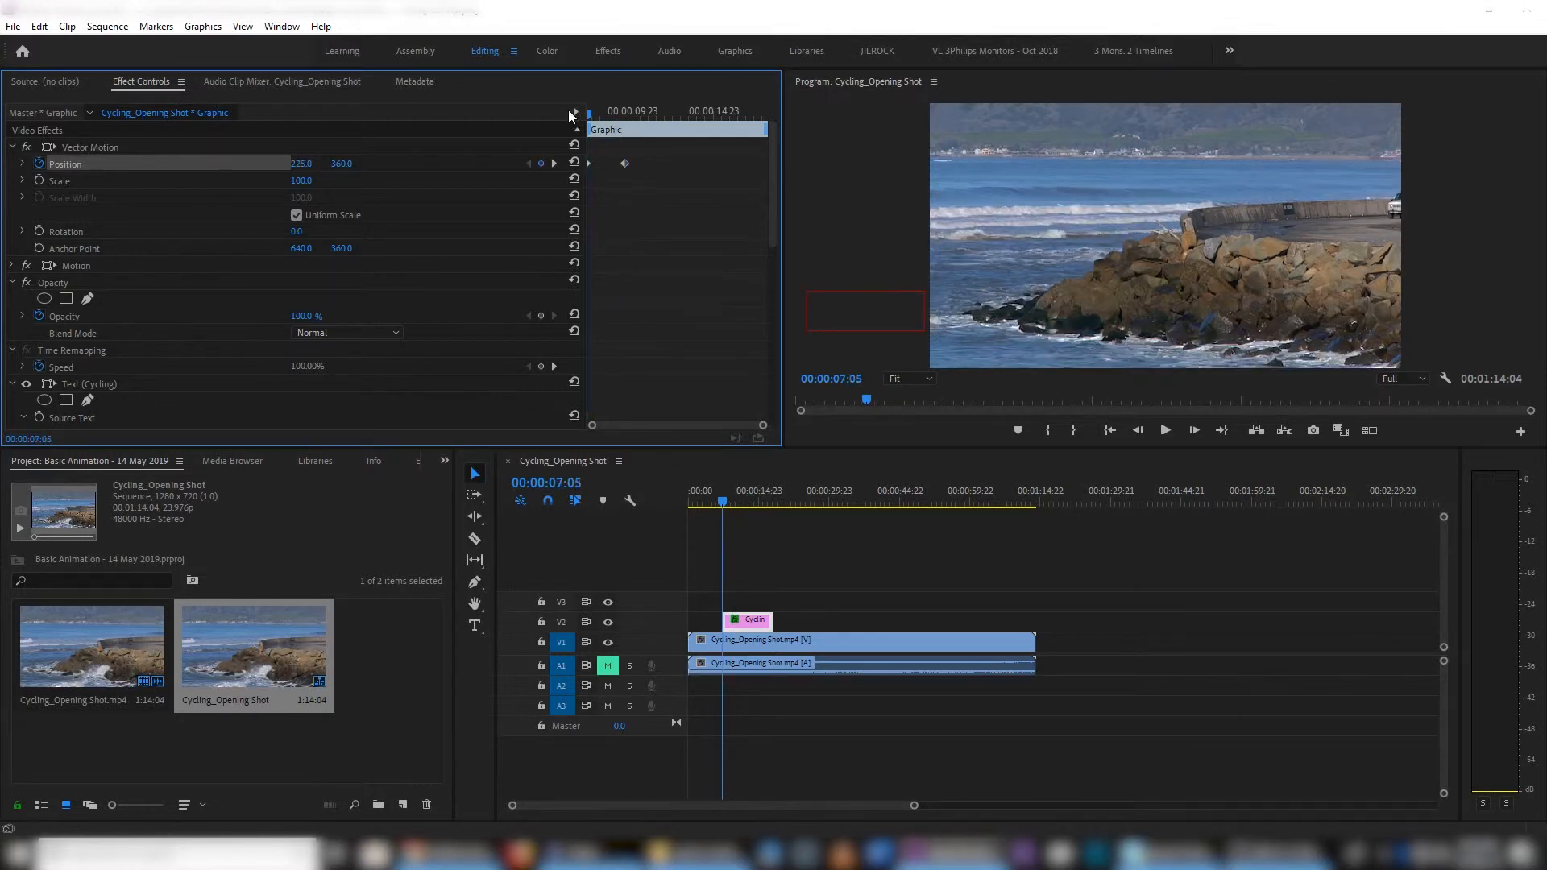
pyautogui.press('space')
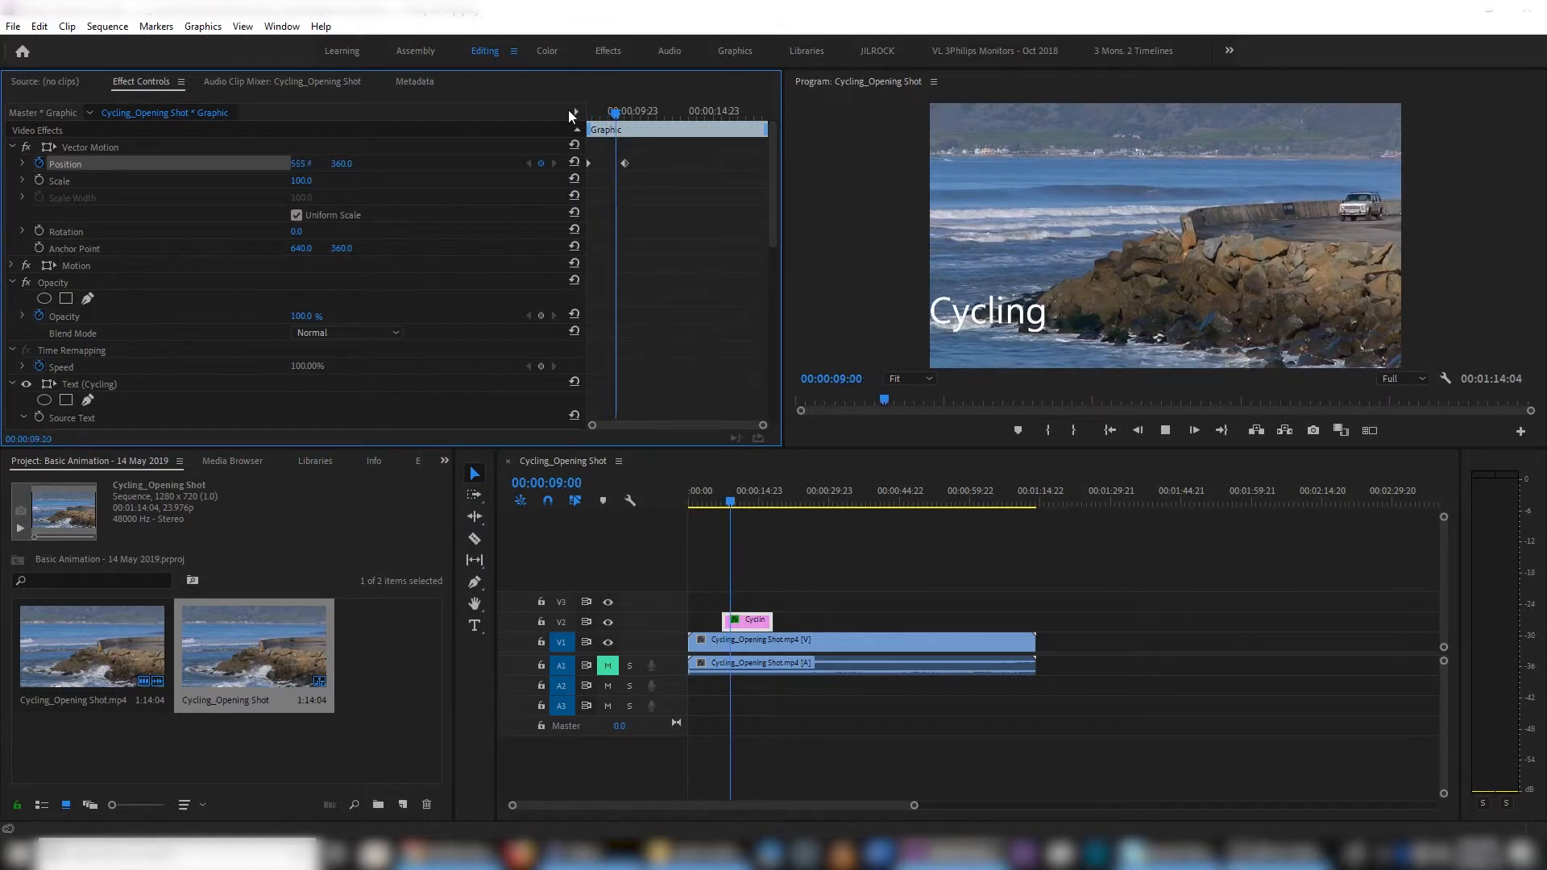
pyautogui.press('space')
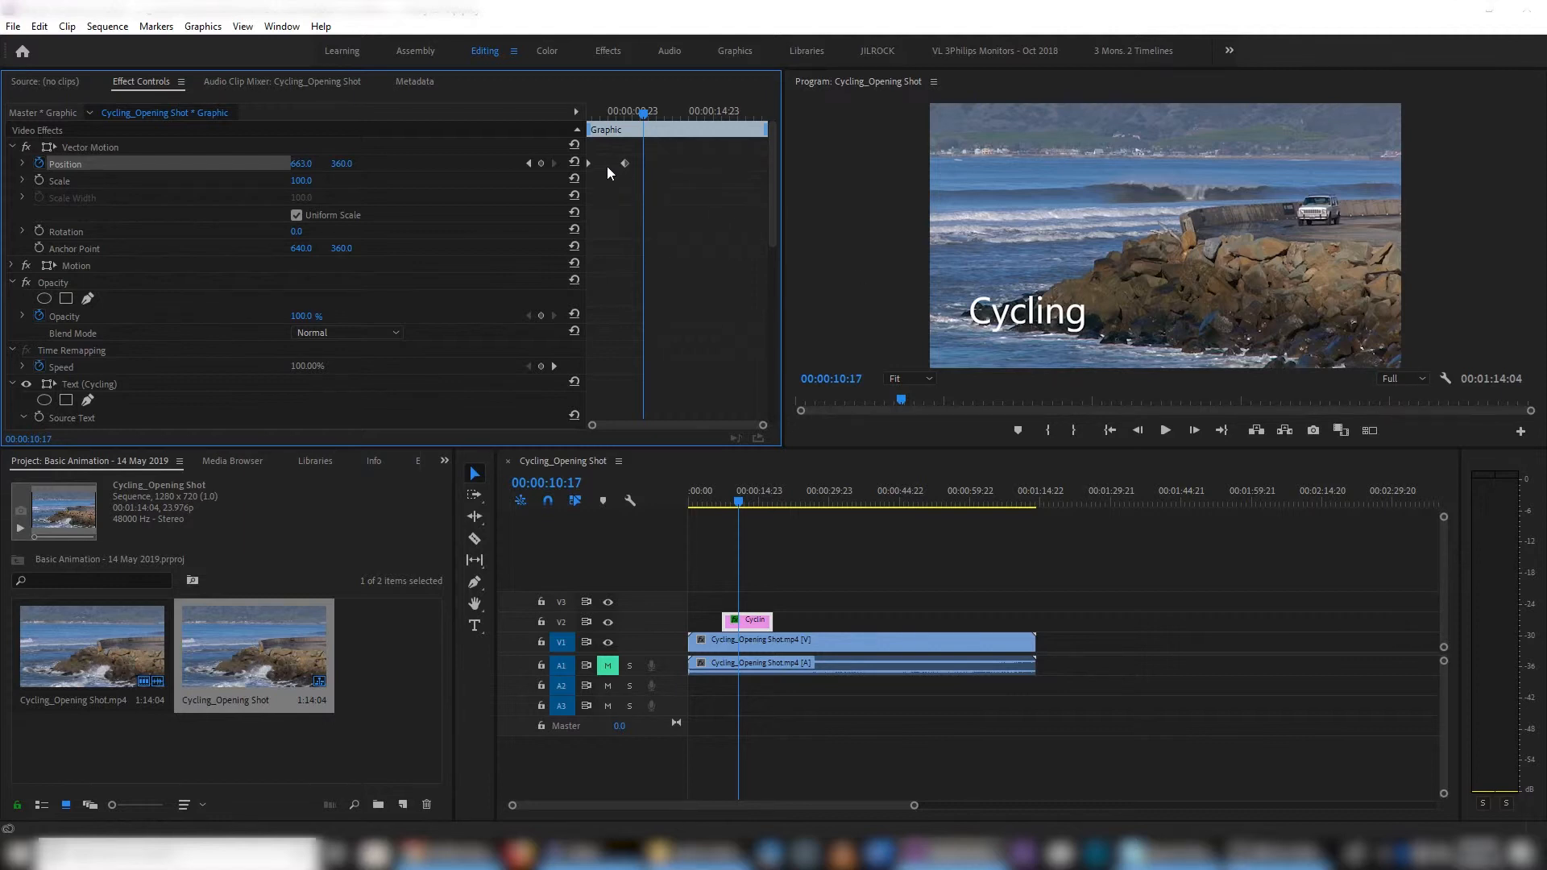
# - Move the second Position keyframe earlier, about halfway towards the first, and play the faster slide-in from near the start
pyautogui.moveTo(624, 163); pyautogui.dragTo(564, 115)
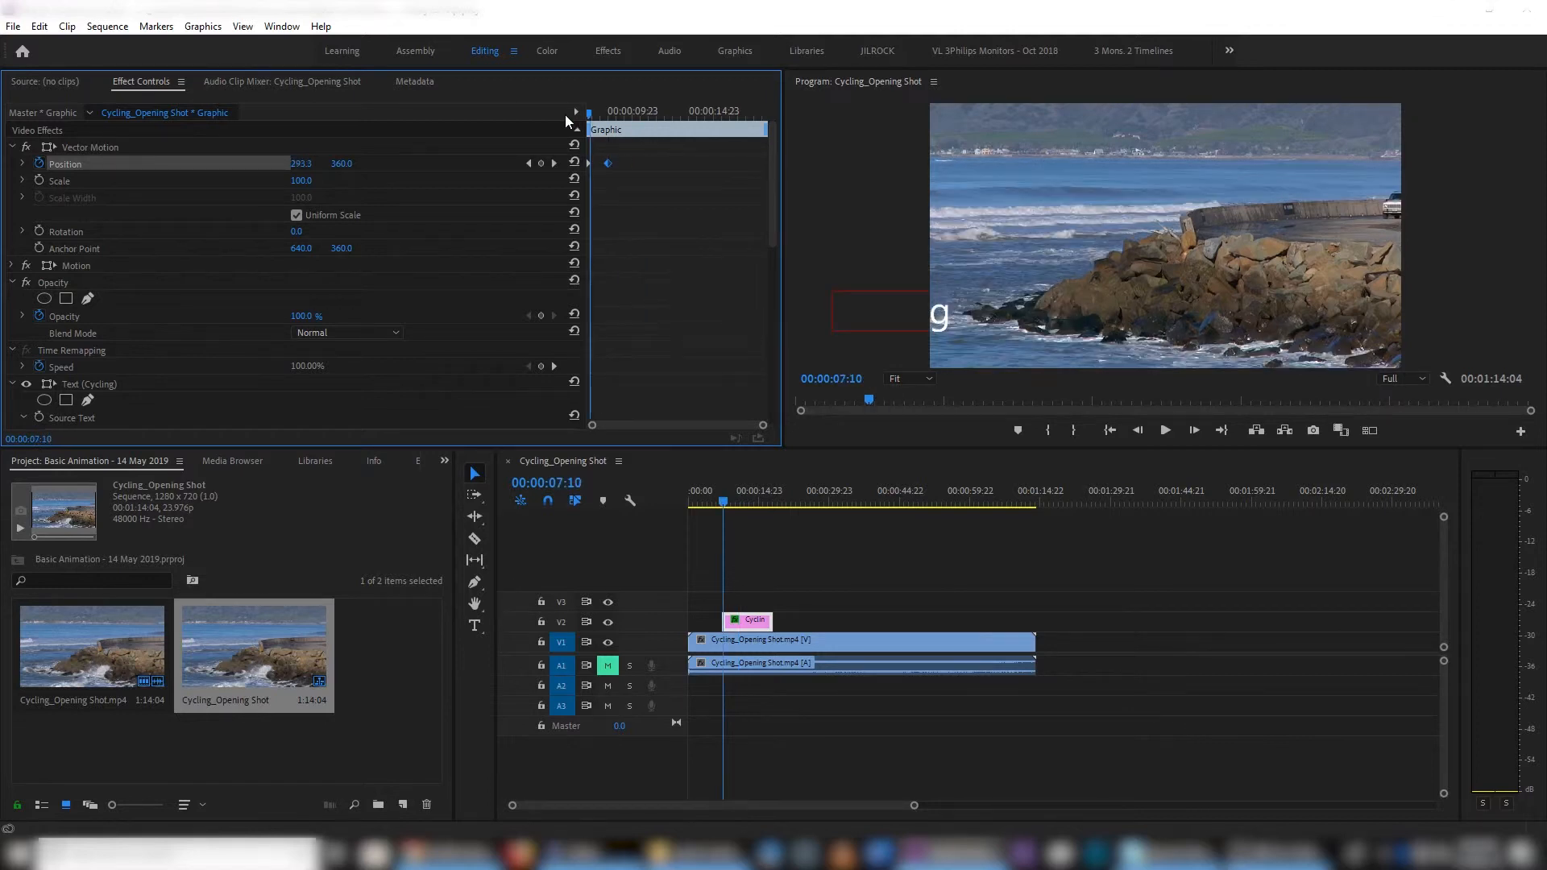
pyautogui.press('space')
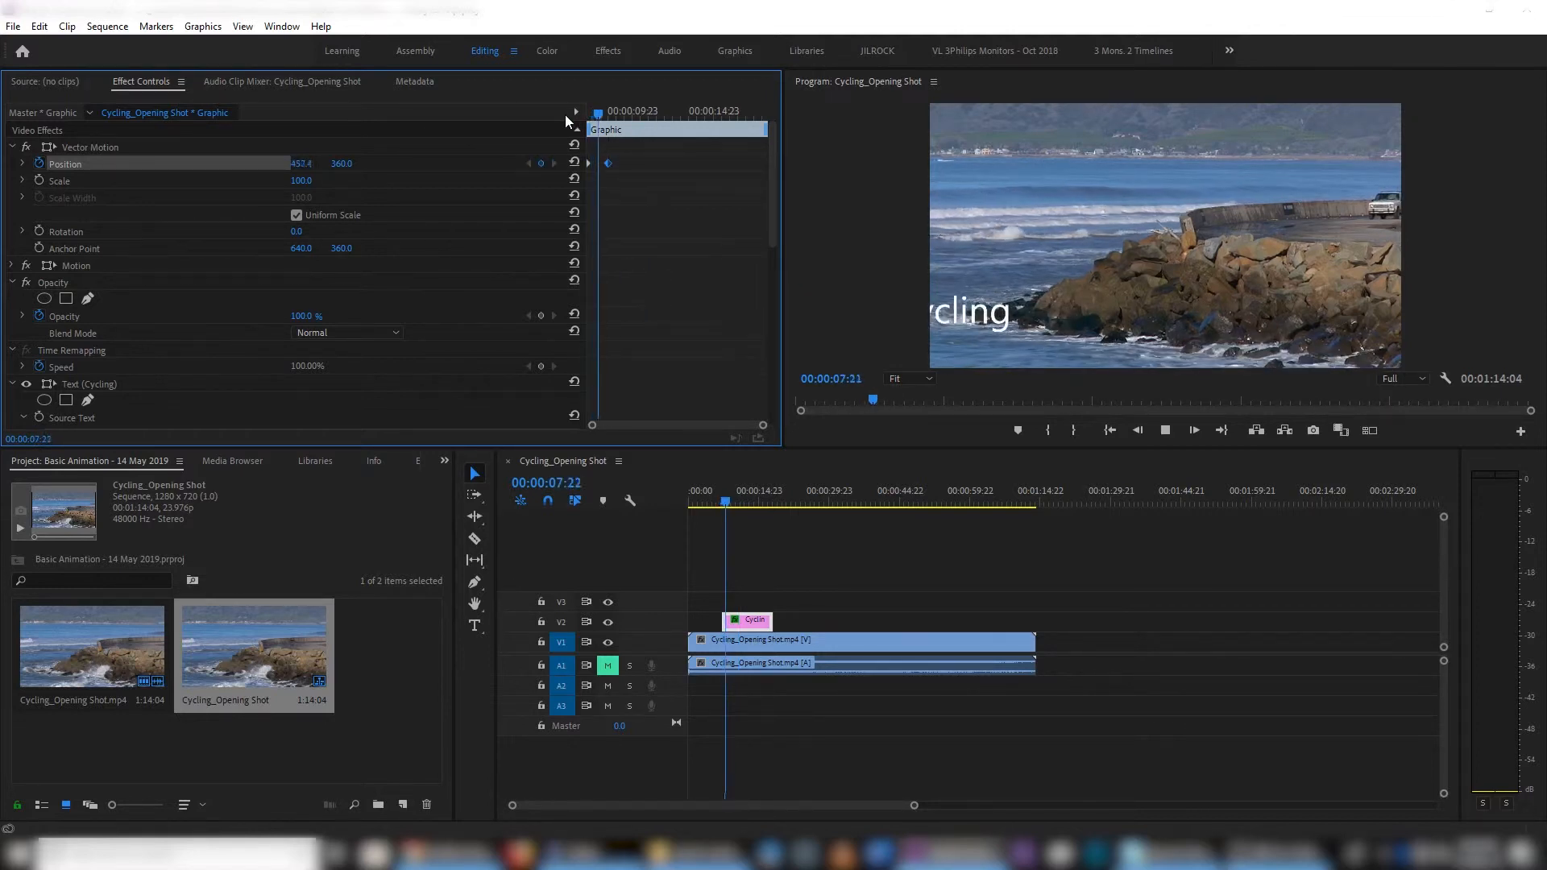
# - Move the second Vector Motion Position keyframe very close to the first and play the quick slide-in from the title's start
pyautogui.moveTo(609, 165); pyautogui.dragTo(602, 166)
pyautogui.click(587, 117)
pyautogui.press('space')
pyautogui.press('space')
# - Move the second Position keyframe out to about 00:00:12:17 and play the slower slide-in from the title's start
pyautogui.moveTo(599, 165); pyautogui.dragTo(675, 159)
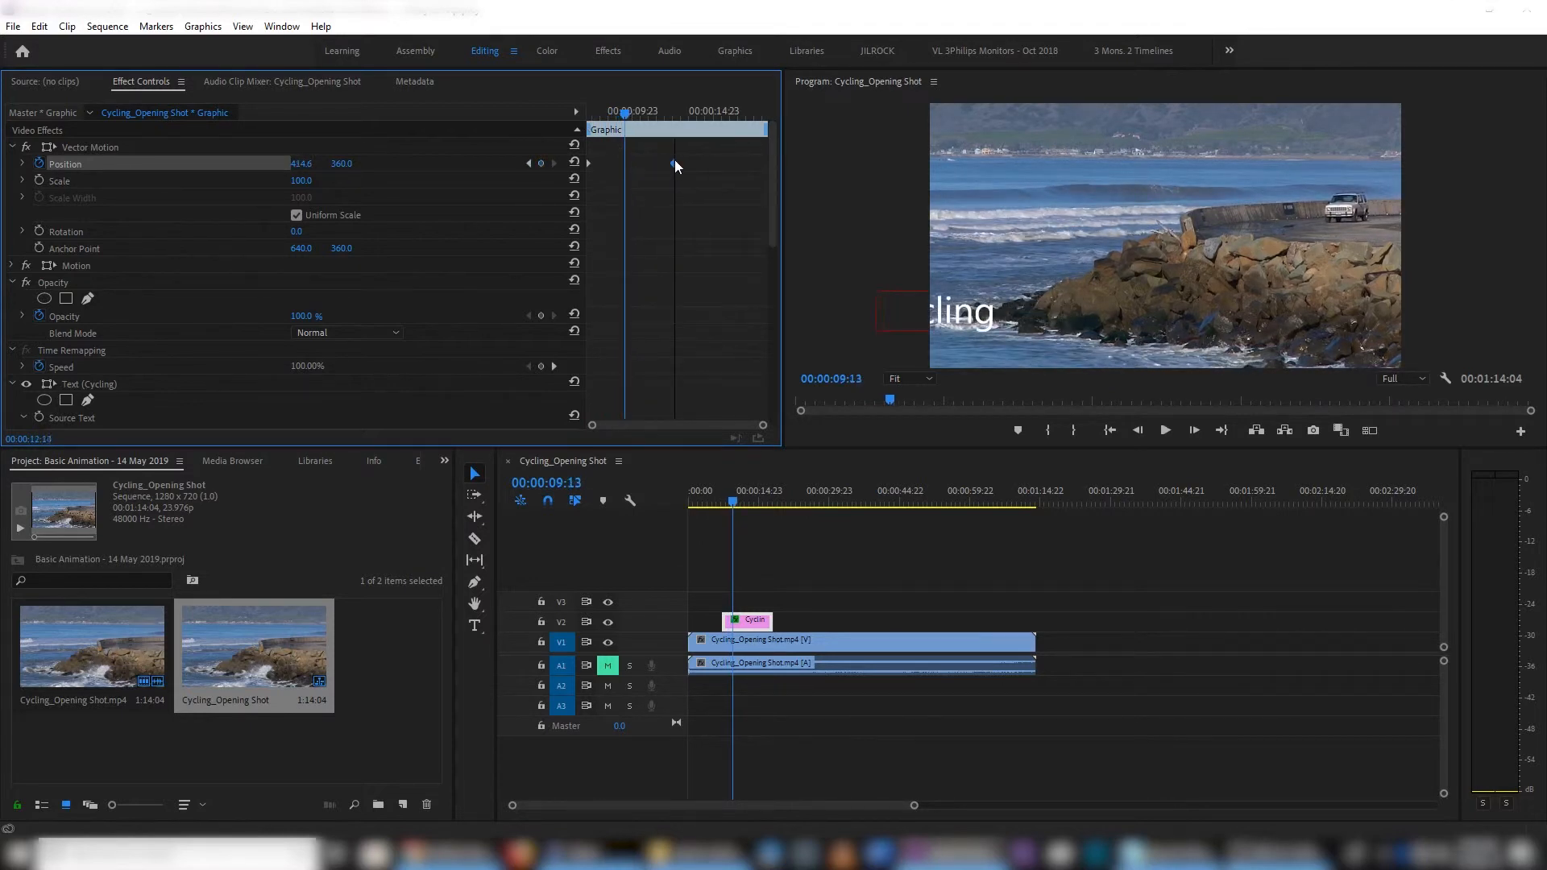
pyautogui.moveTo(627, 110); pyautogui.dragTo(574, 120)
pyautogui.press('space')
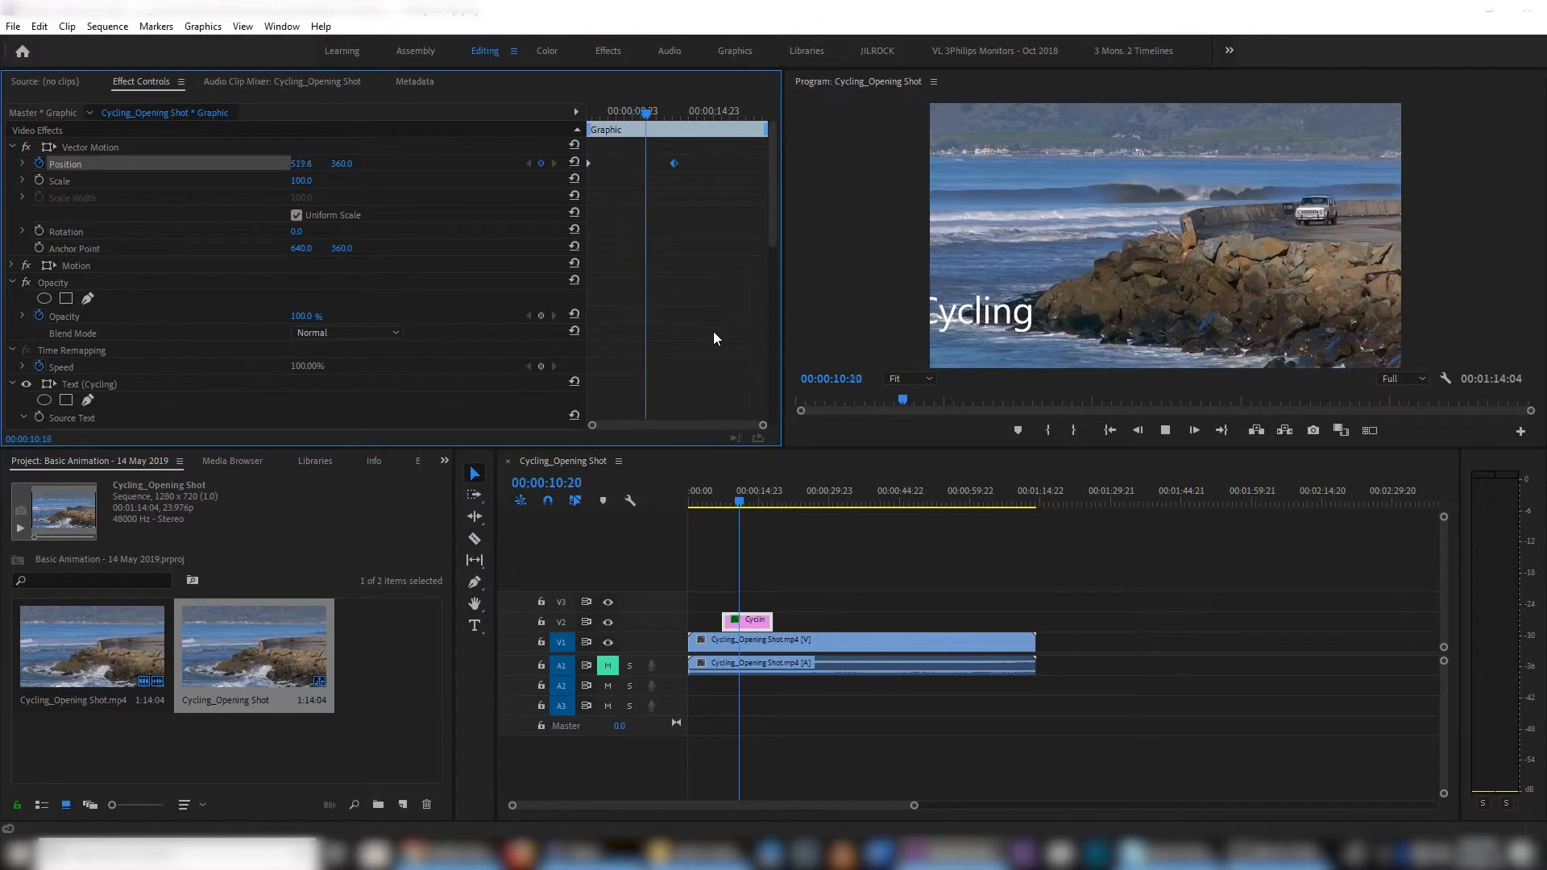
pyautogui.press('space')
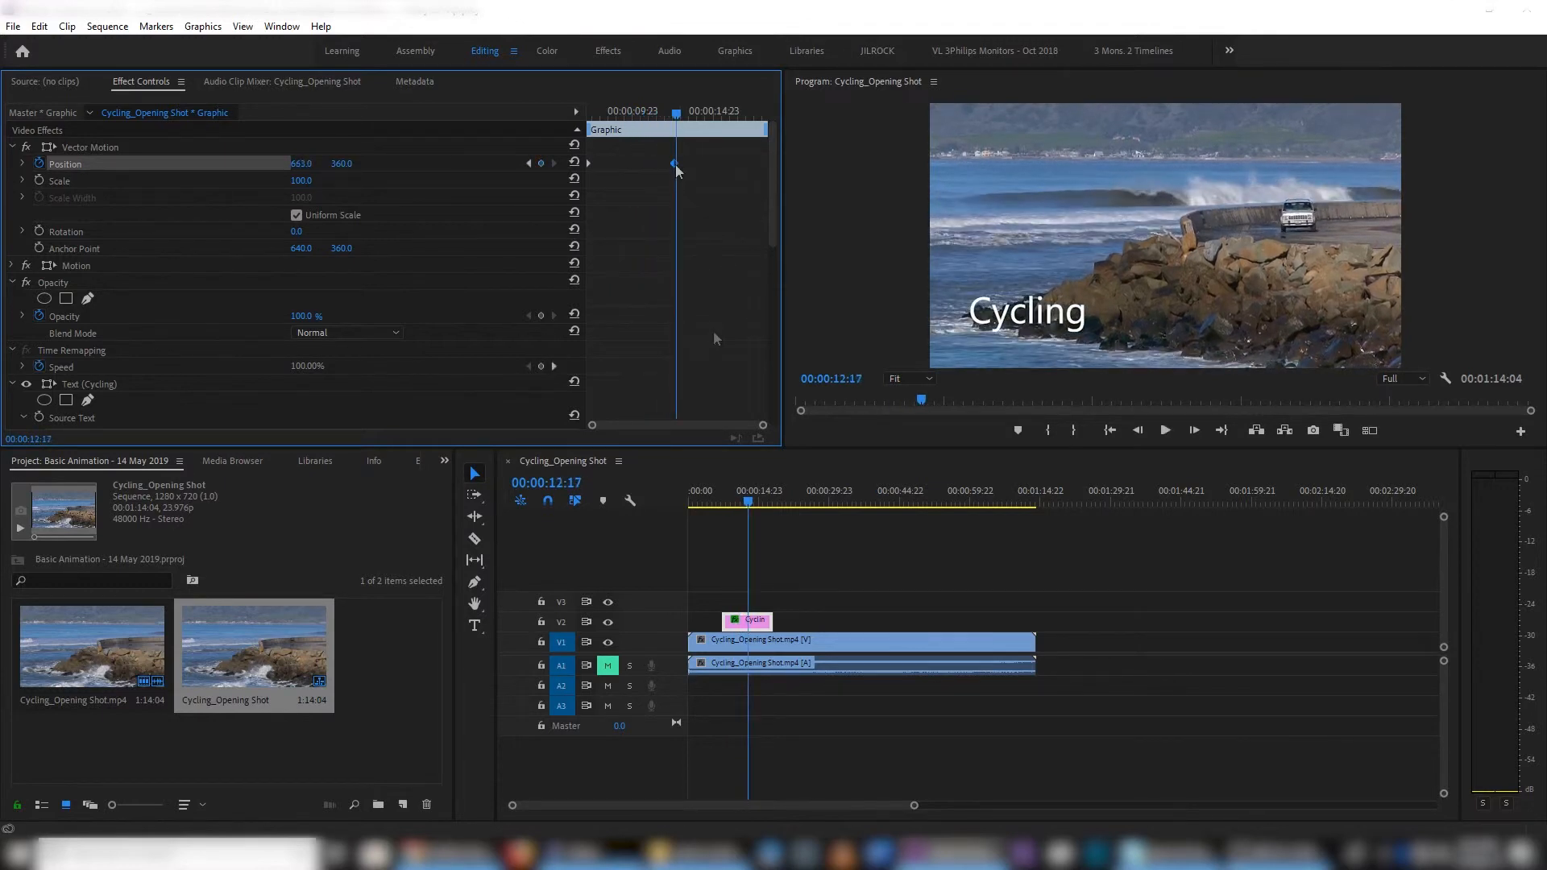
# - Pull the second Position keyframe back towards the first, then delete it with the playhead on the title's first frame
pyautogui.moveTo(675, 163); pyautogui.dragTo(620, 169)
pyautogui.moveTo(676, 112); pyautogui.dragTo(582, 117)
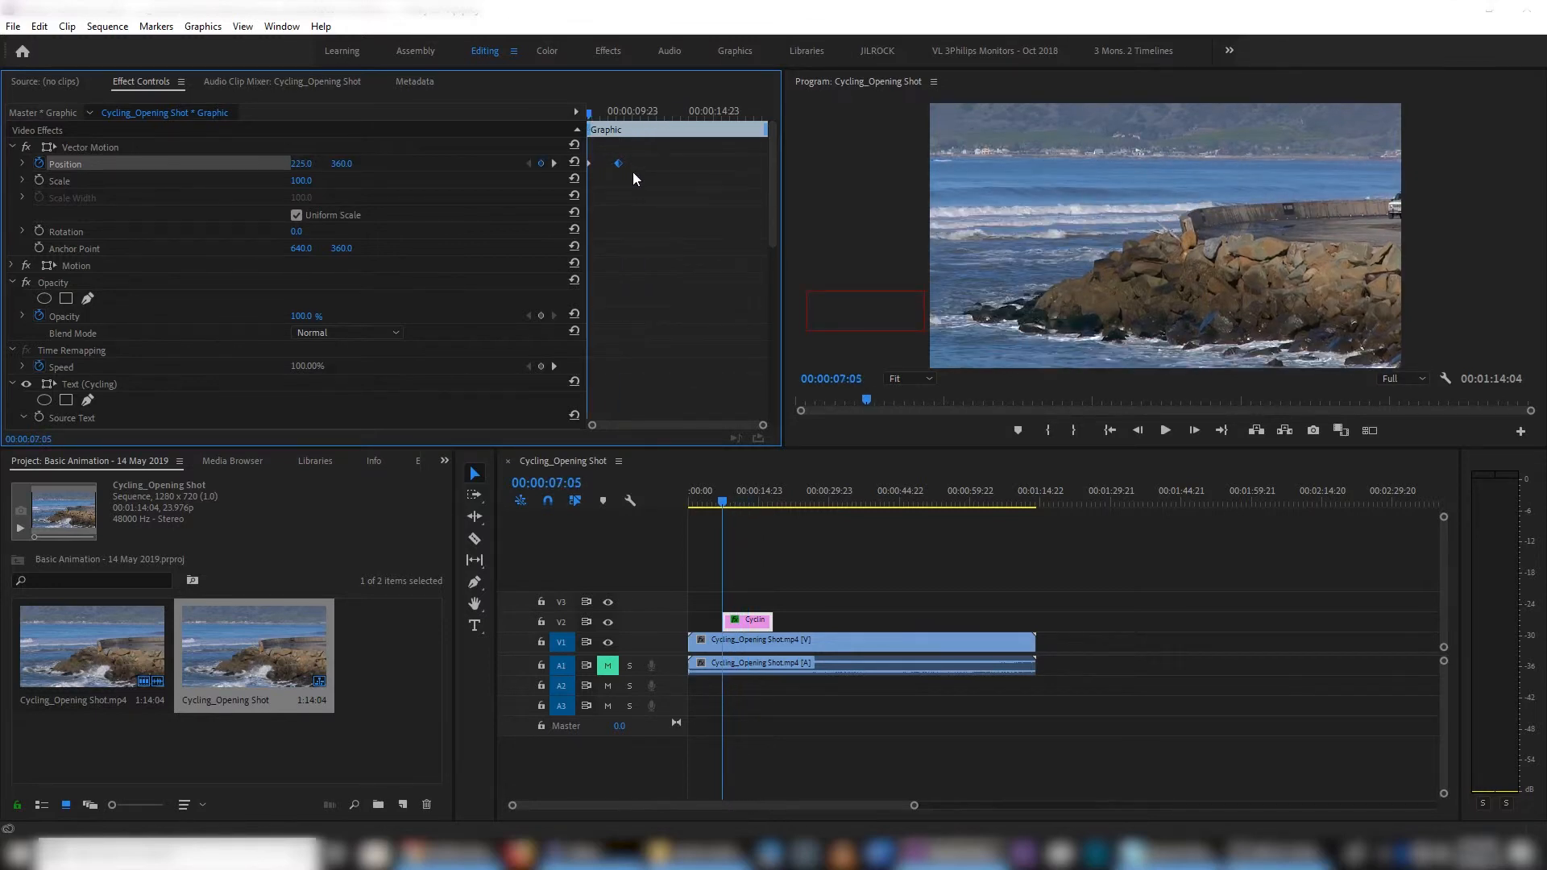
pyautogui.moveTo(634, 175); pyautogui.dragTo(613, 155)
pyautogui.press('Delete')
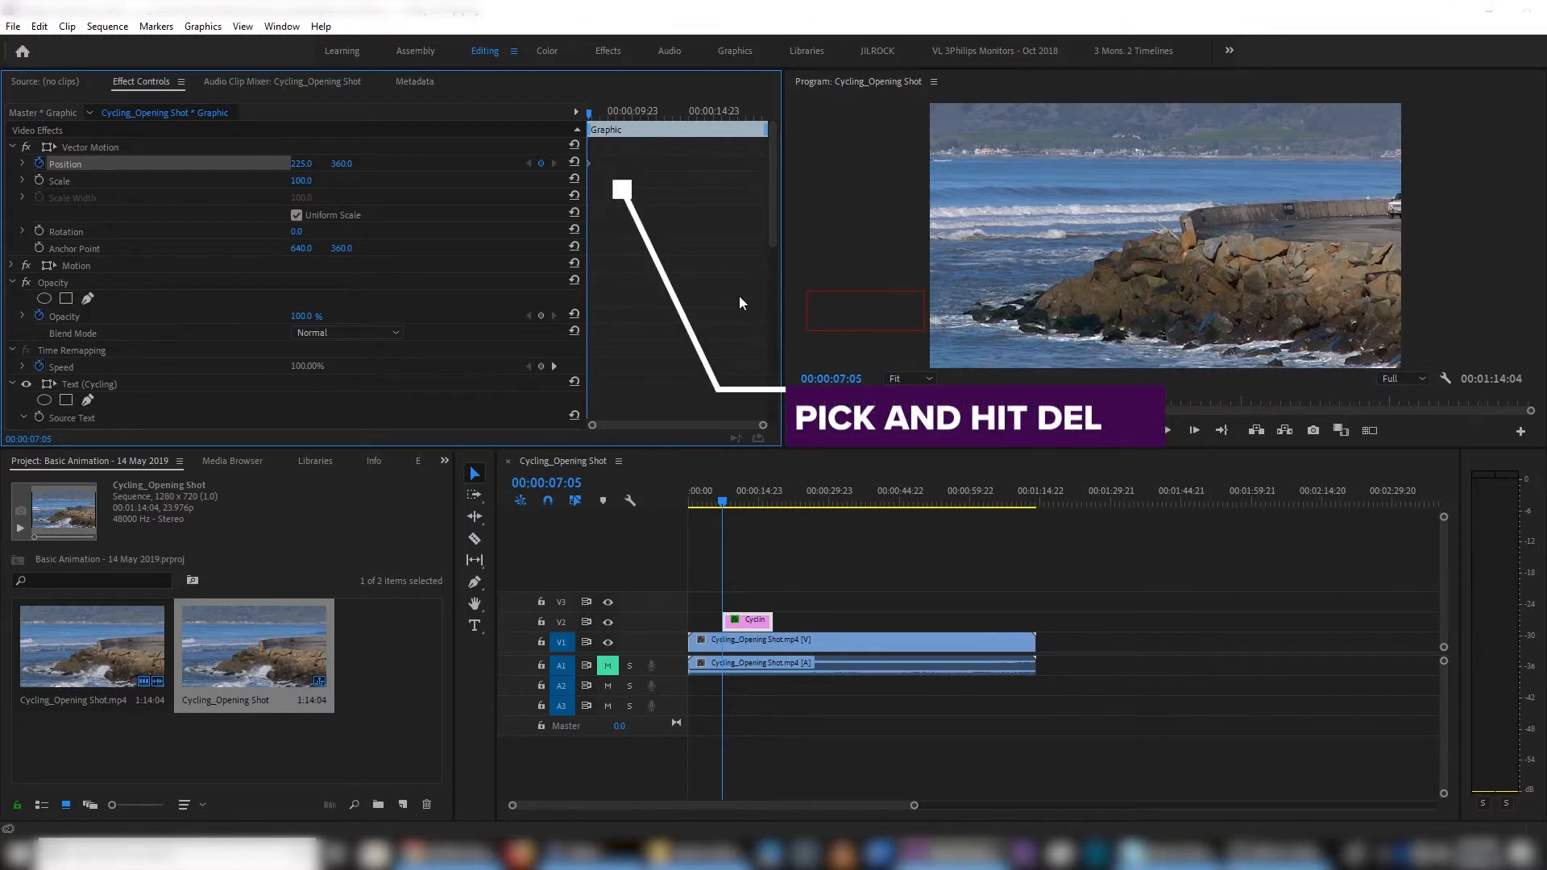
# - Try a manually added Position keyframe at 00:00:09:12 with the horizontal position at 701, then delete that keyframe
pyautogui.moveTo(589, 115); pyautogui.dragTo(625, 108)
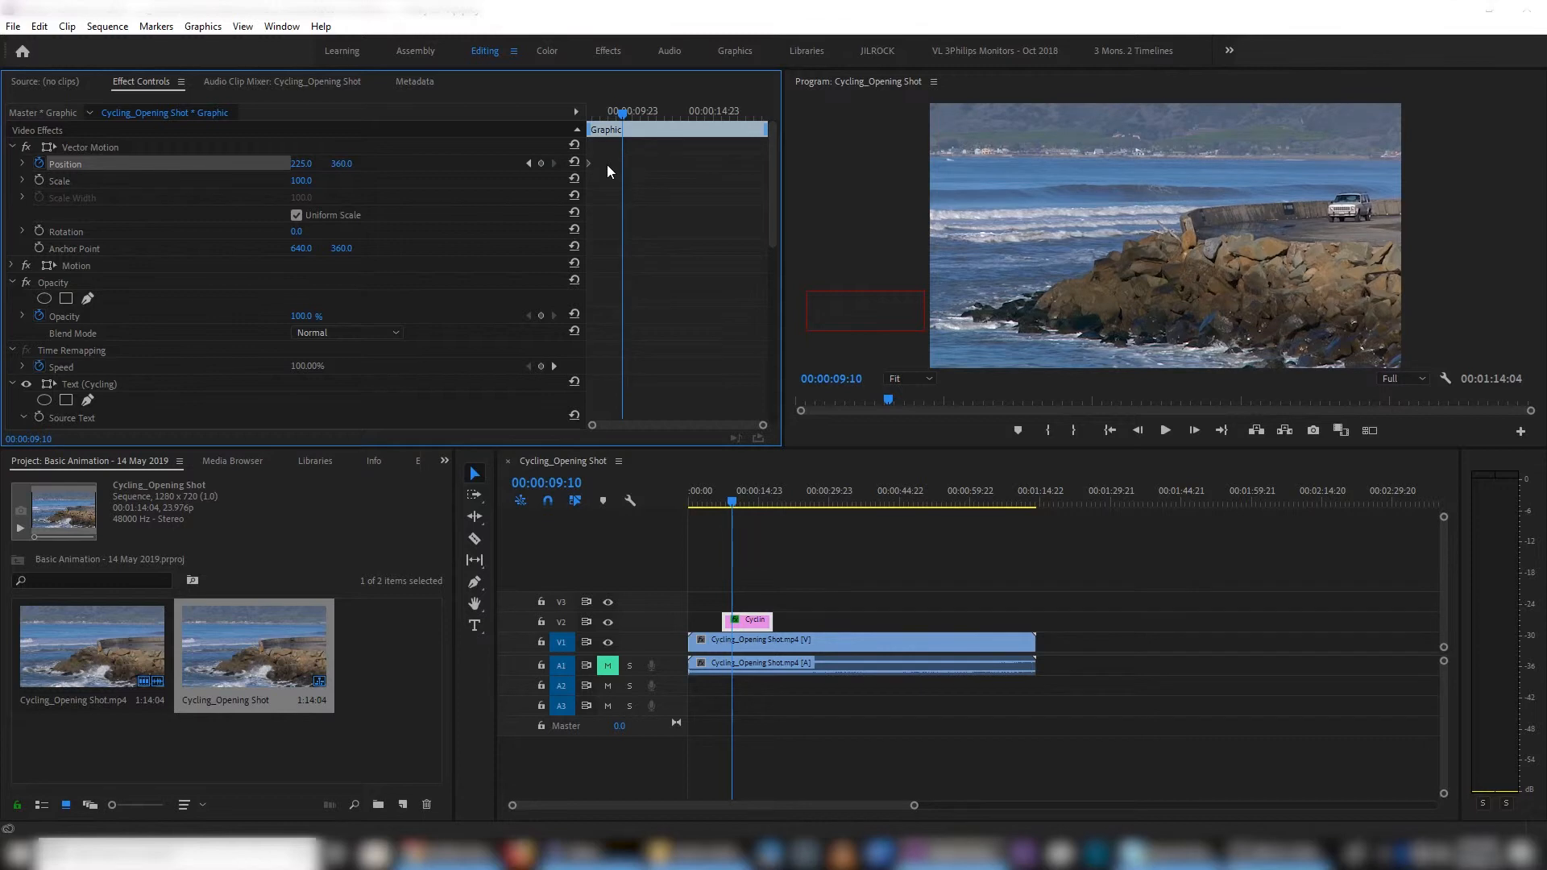
pyautogui.moveTo(620, 115); pyautogui.dragTo(622, 114)
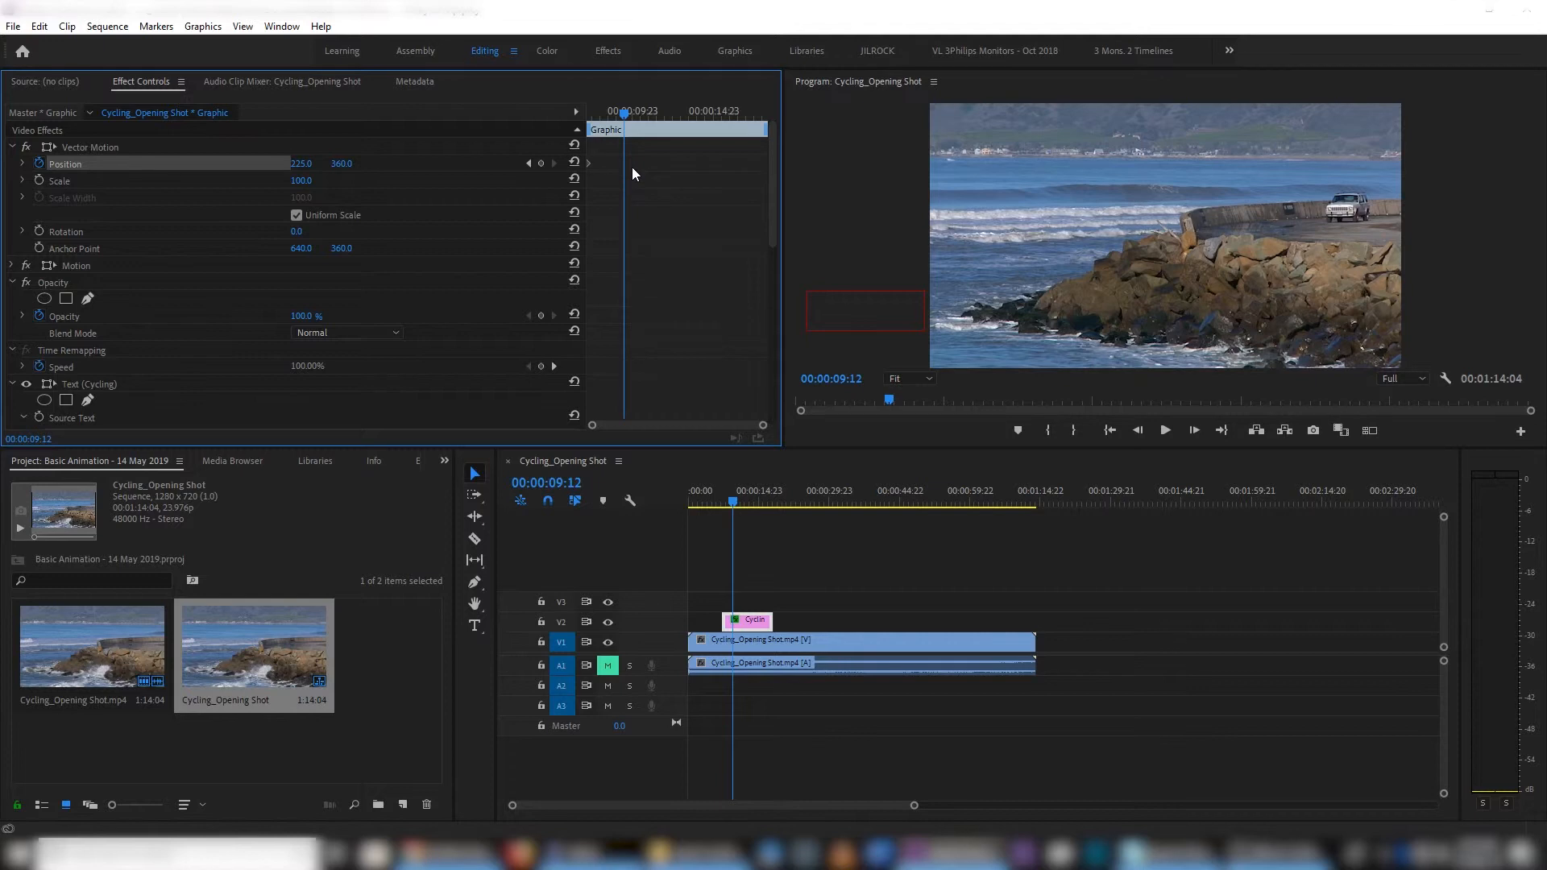
pyautogui.click(542, 165)
pyautogui.moveTo(322, 178); pyautogui.dragTo(705, 178)
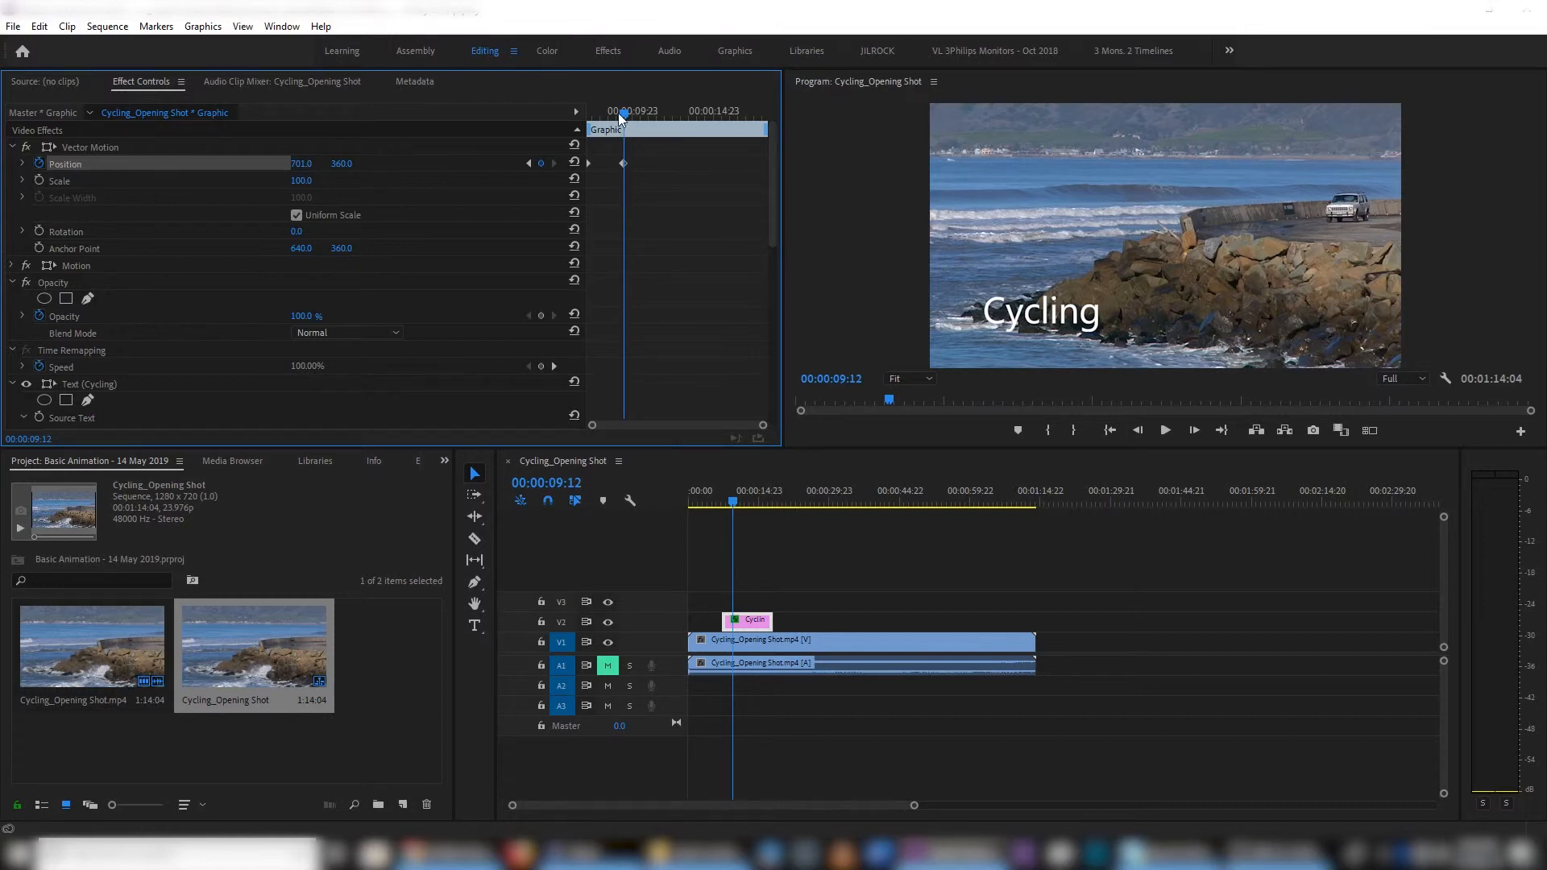
pyautogui.click(623, 162)
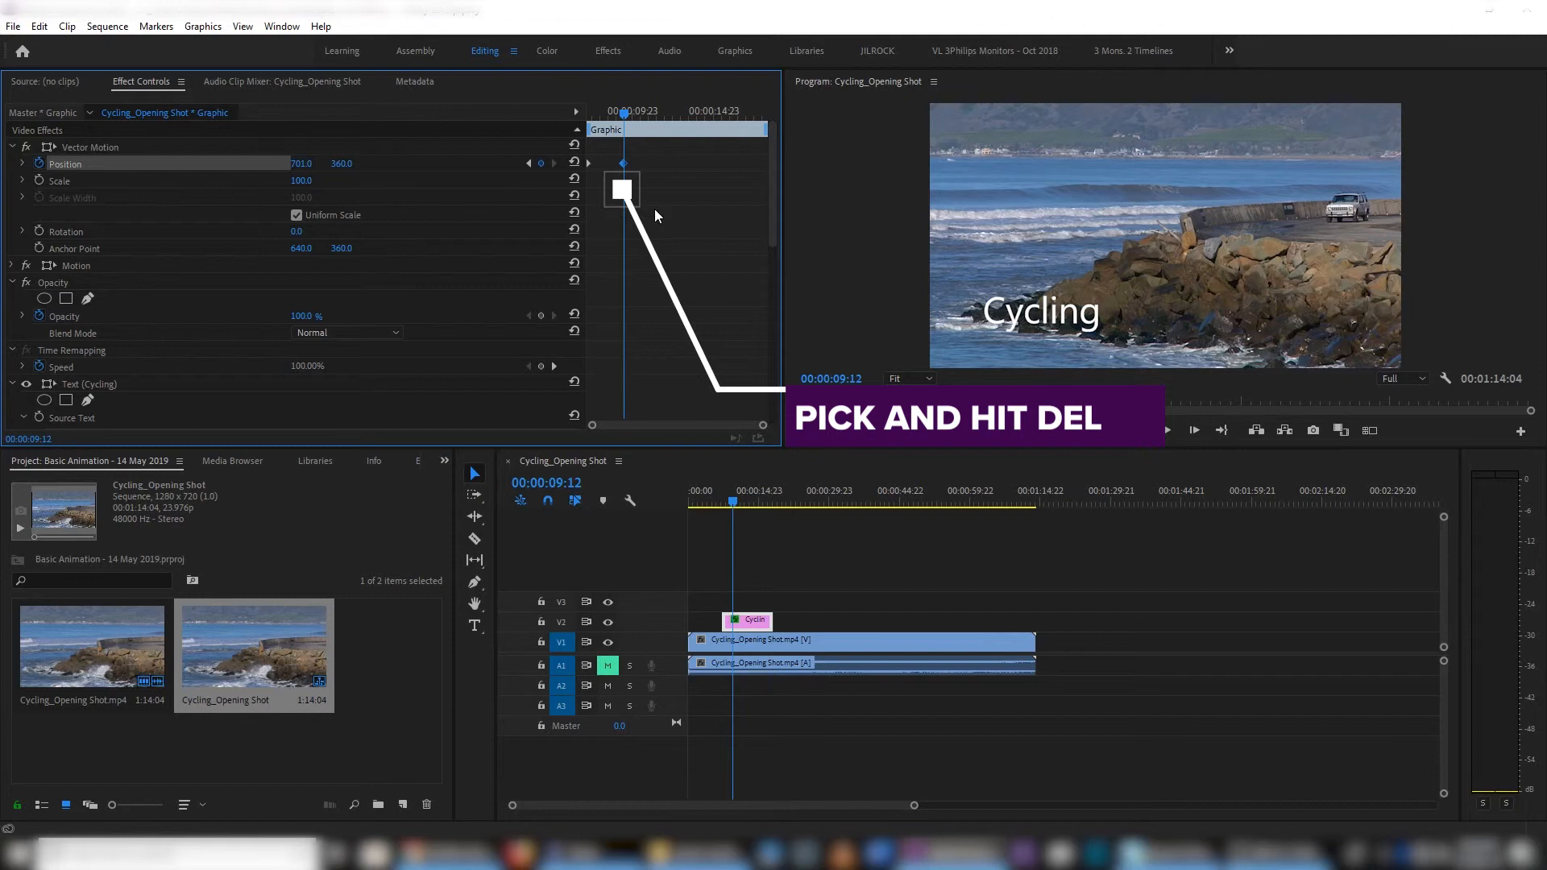
pyautogui.press('Delete')
# - Create the second Position keyframe at 00:00:09:15 by resetting Vector Motion Position to its default of 640, 360
pyautogui.moveTo(623, 113); pyautogui.dragTo(626, 110)
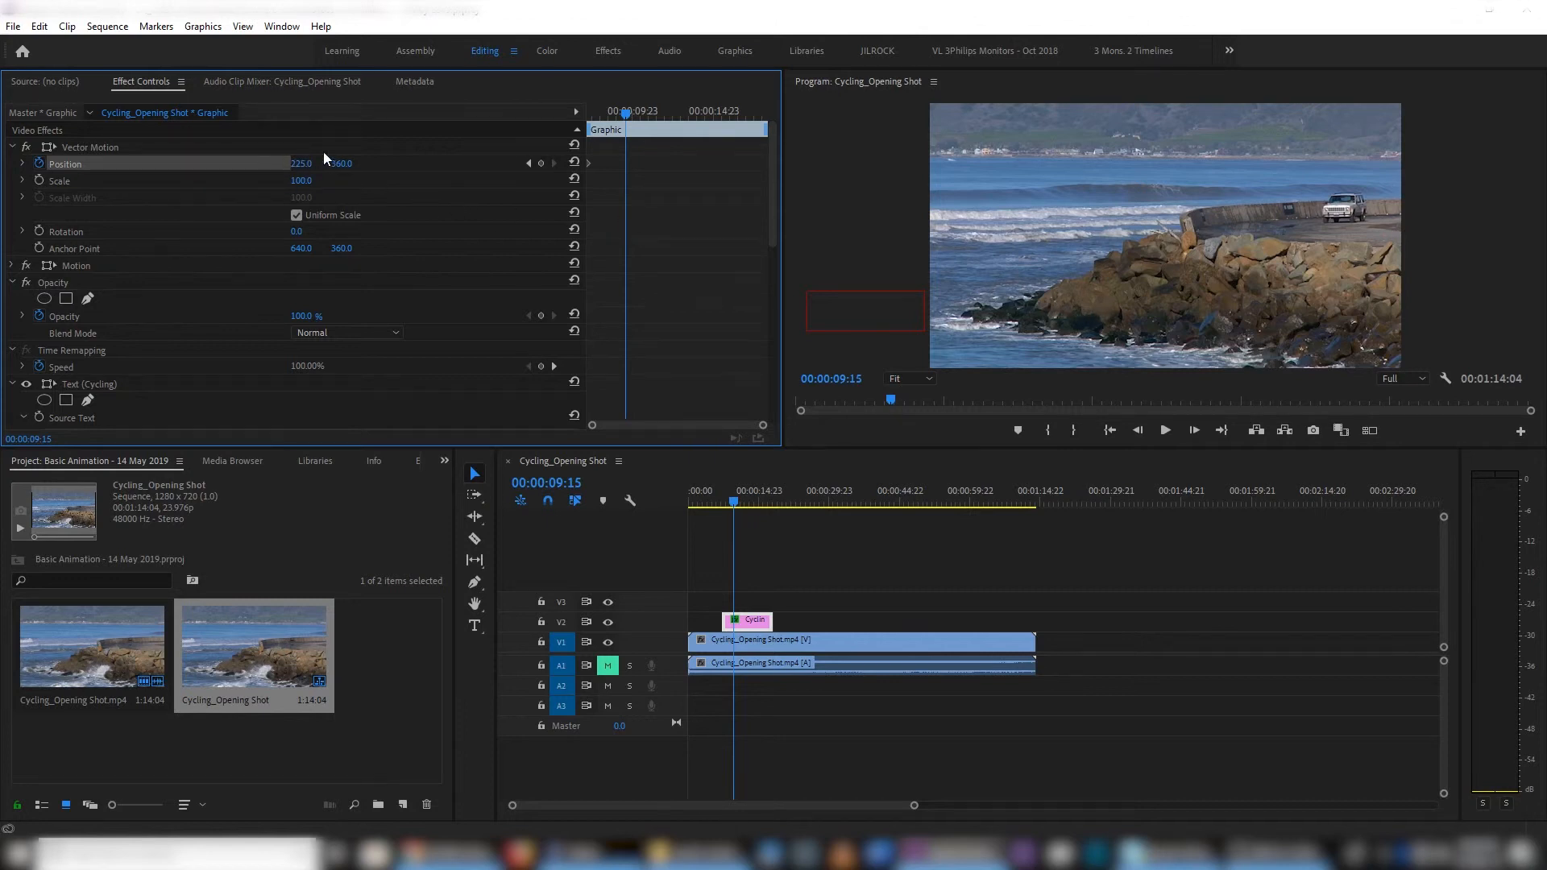
pyautogui.moveTo(286, 161)
pyautogui.mouseDown()
pyautogui.moveTo(345, 163)
pyautogui.moveTo(298, 166)
pyautogui.mouseUp()
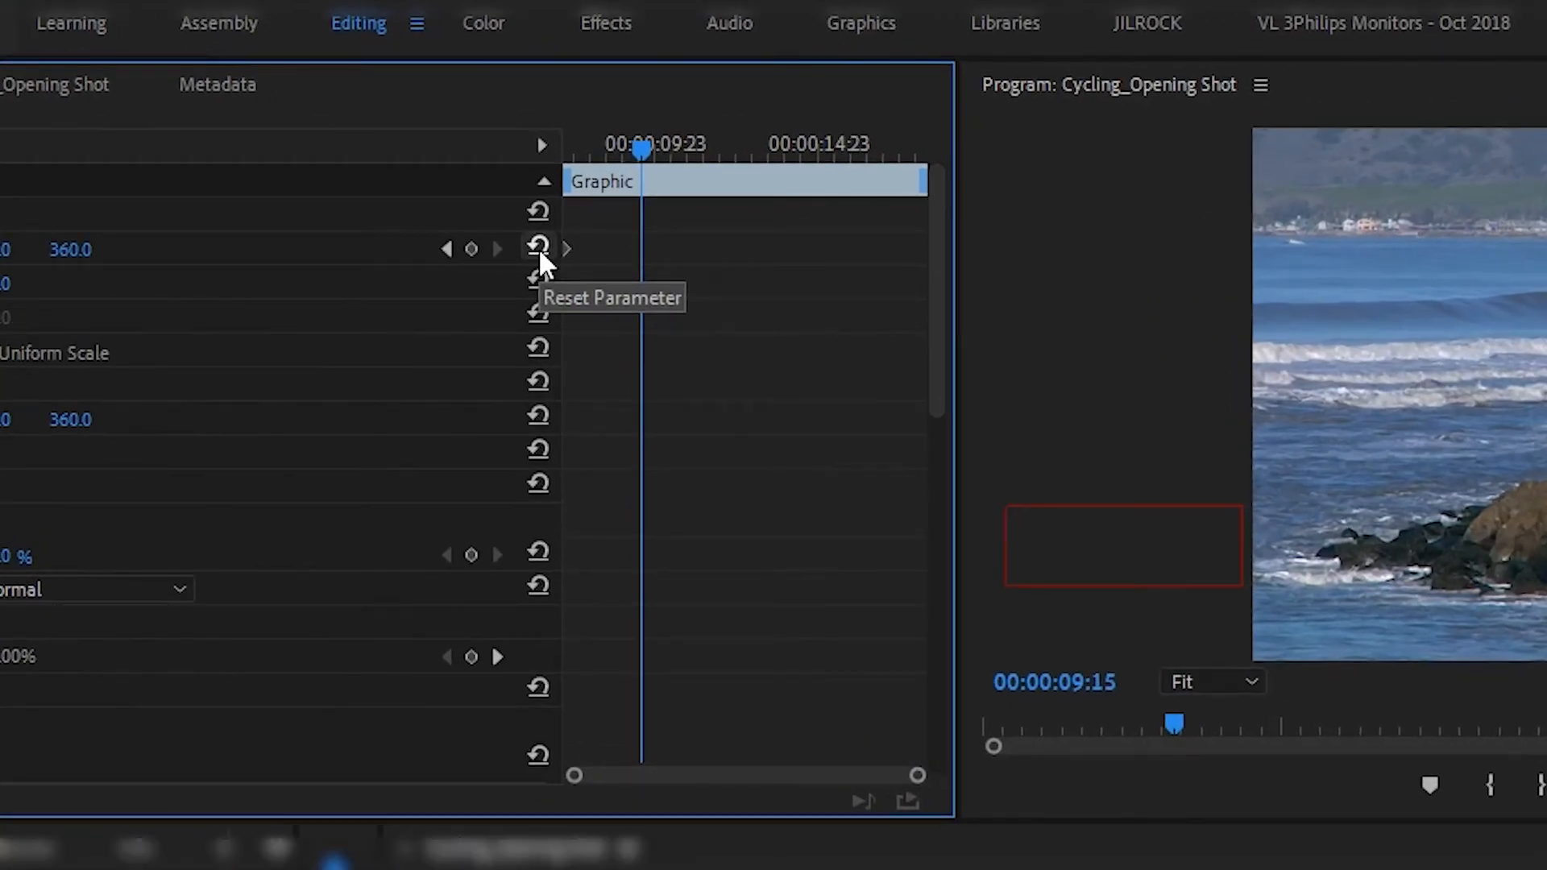
pyautogui.click(539, 248)
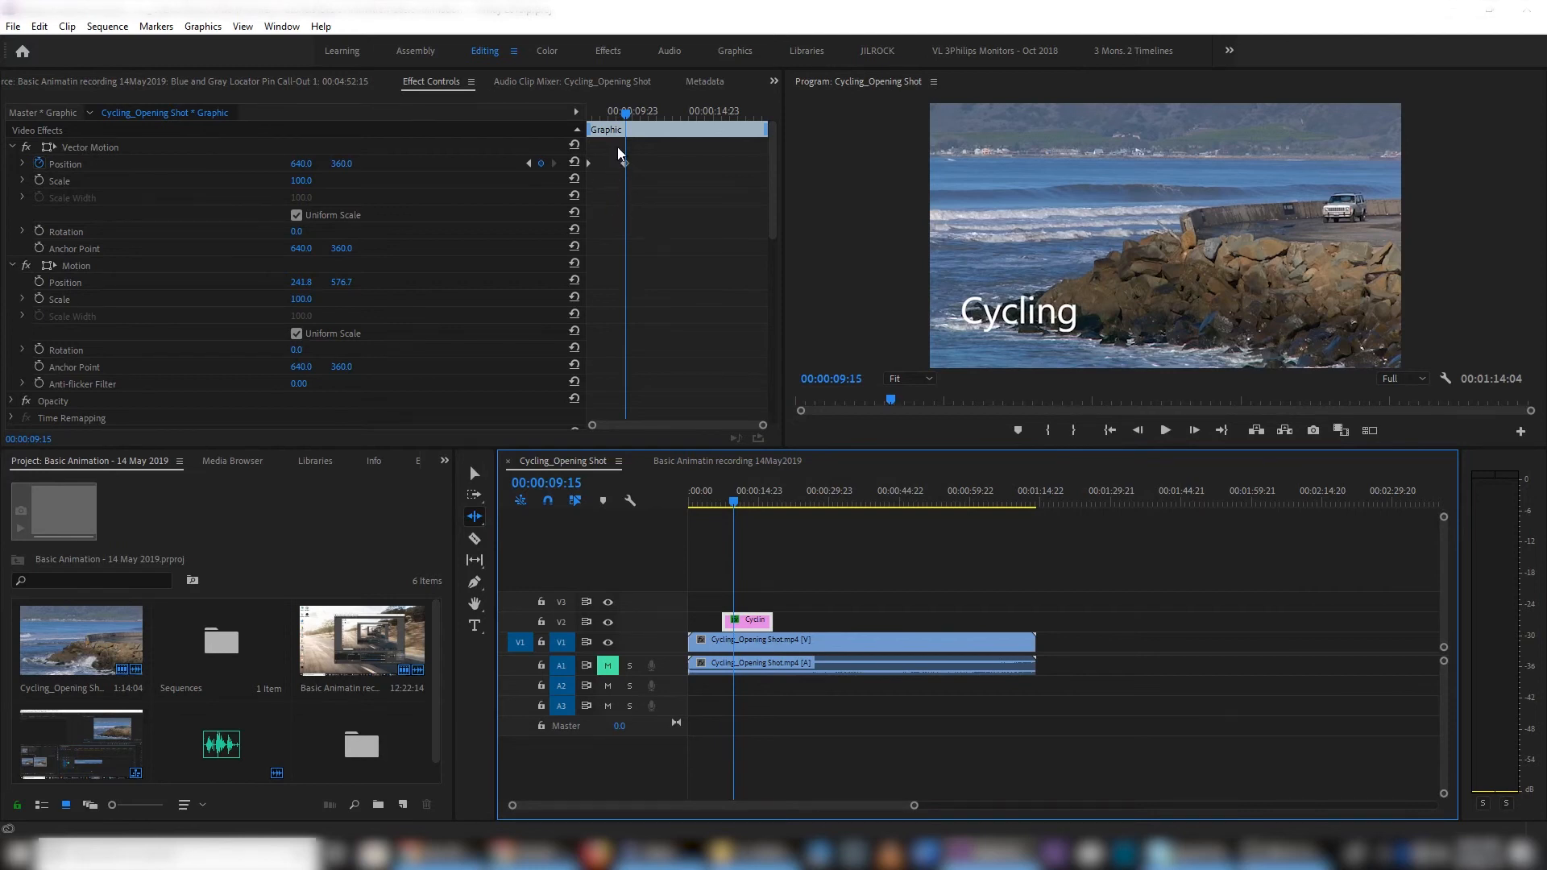
# - Go to the title's first frame and jump back and forth between the two Position keyframes, finishing on the second one
pyautogui.moveTo(624, 110); pyautogui.dragTo(574, 106)
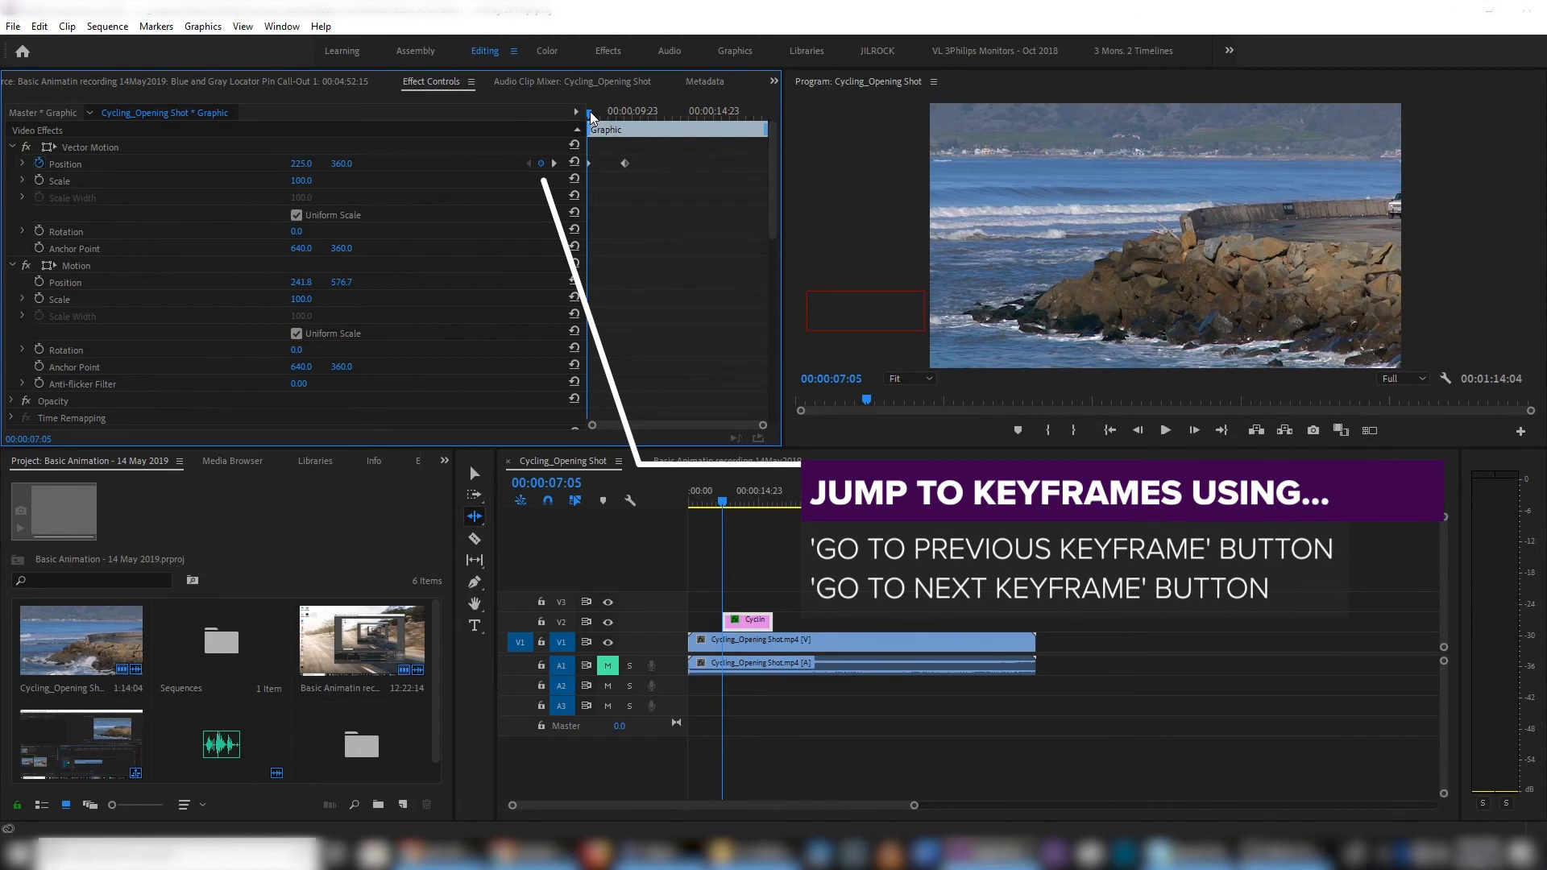
pyautogui.click(553, 164)
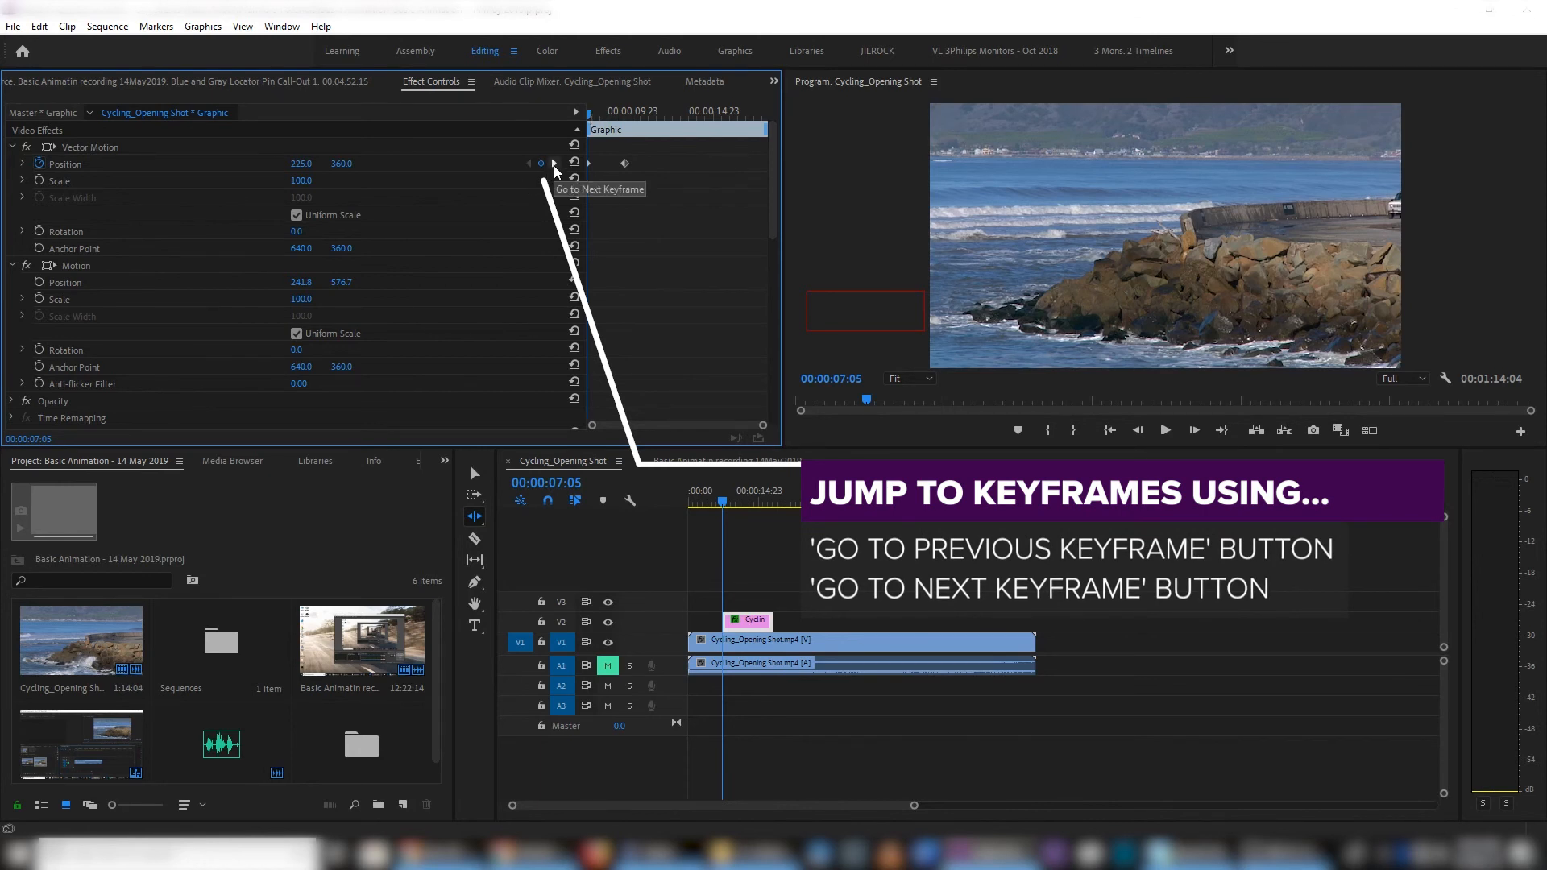
pyautogui.click(532, 167)
pyautogui.click(554, 163)
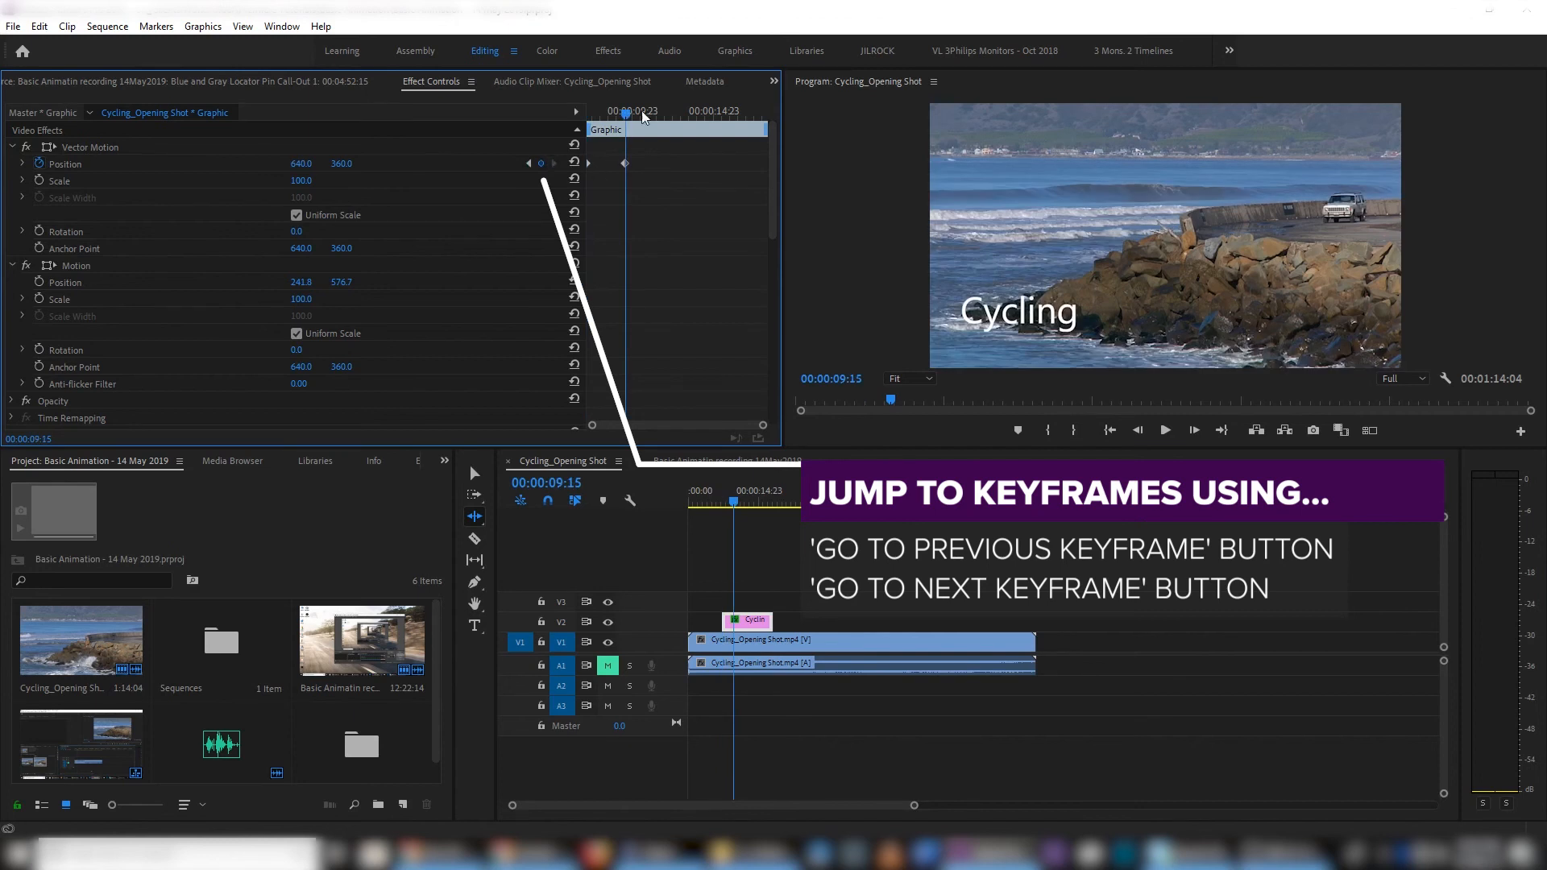
pyautogui.moveTo(627, 111)
pyautogui.mouseDown()
pyautogui.moveTo(611, 117)
pyautogui.moveTo(630, 108)
pyautogui.mouseUp()
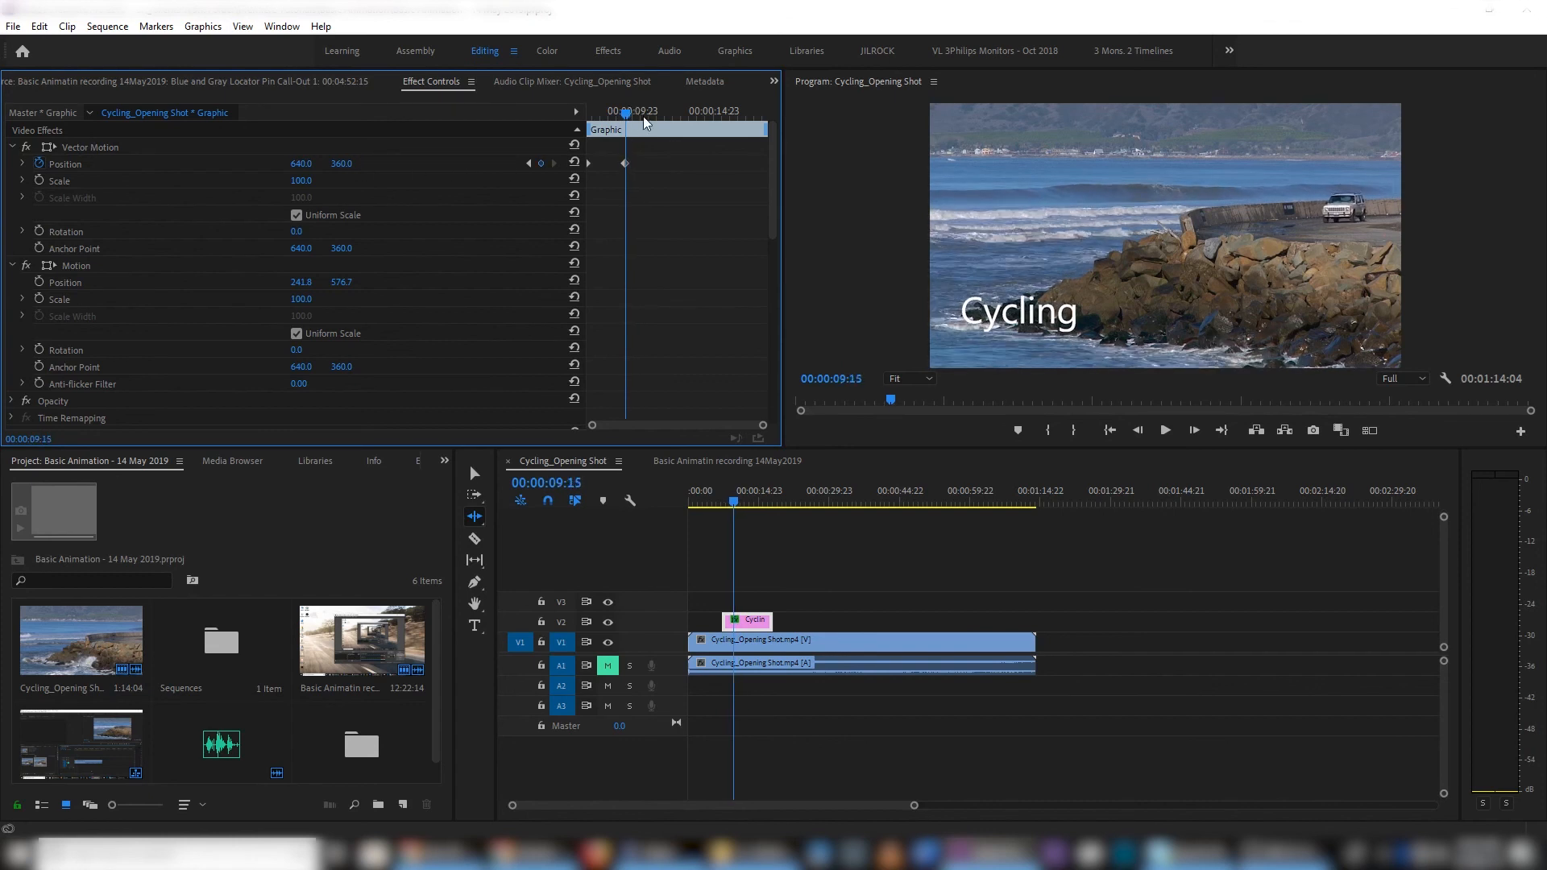
pyautogui.click(529, 165)
pyautogui.click(554, 165)
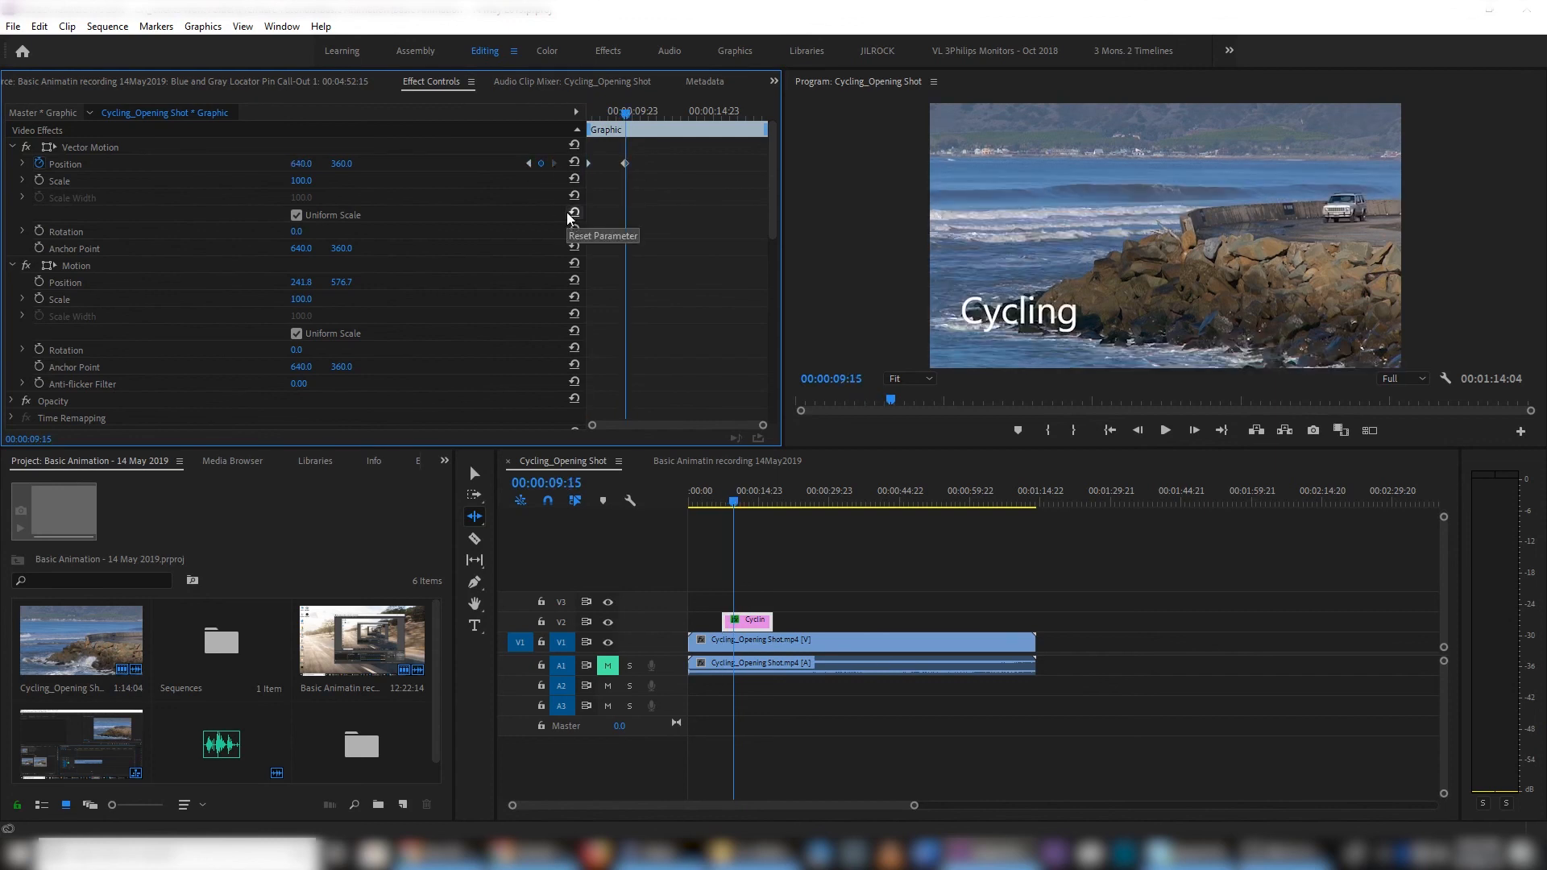